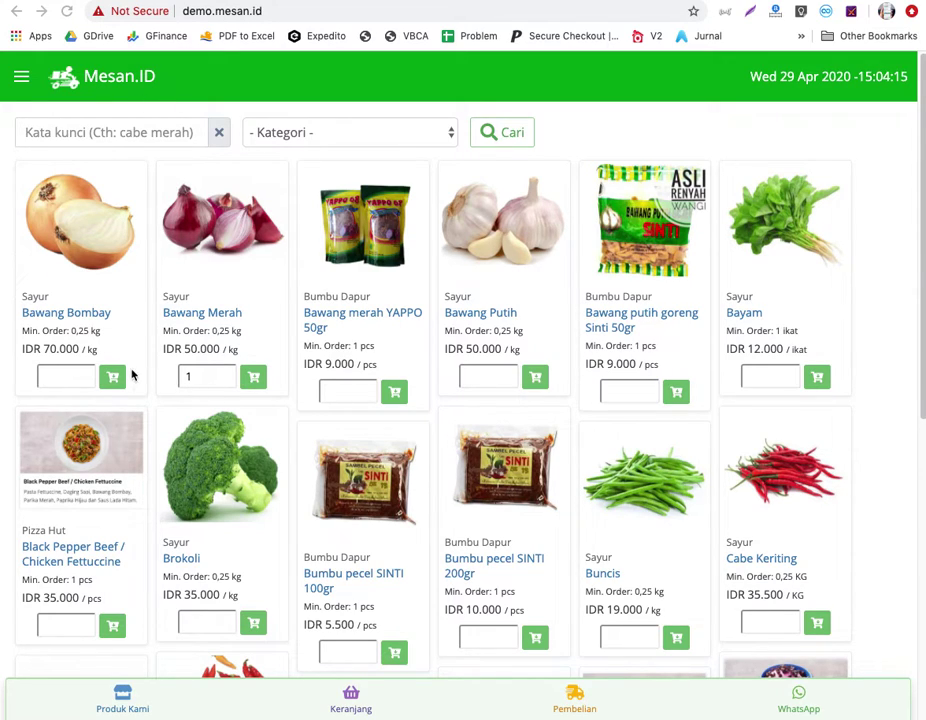
Add one pack of Bawang merah YAPPO 50gr to the cart.
scroll(310, 375, "down", 5)
scroll(312, 374, "up", 4)
scroll(312, 374, "up", 1)
scroll(312, 374, "down", 6)
scroll(312, 374, "up", 6)
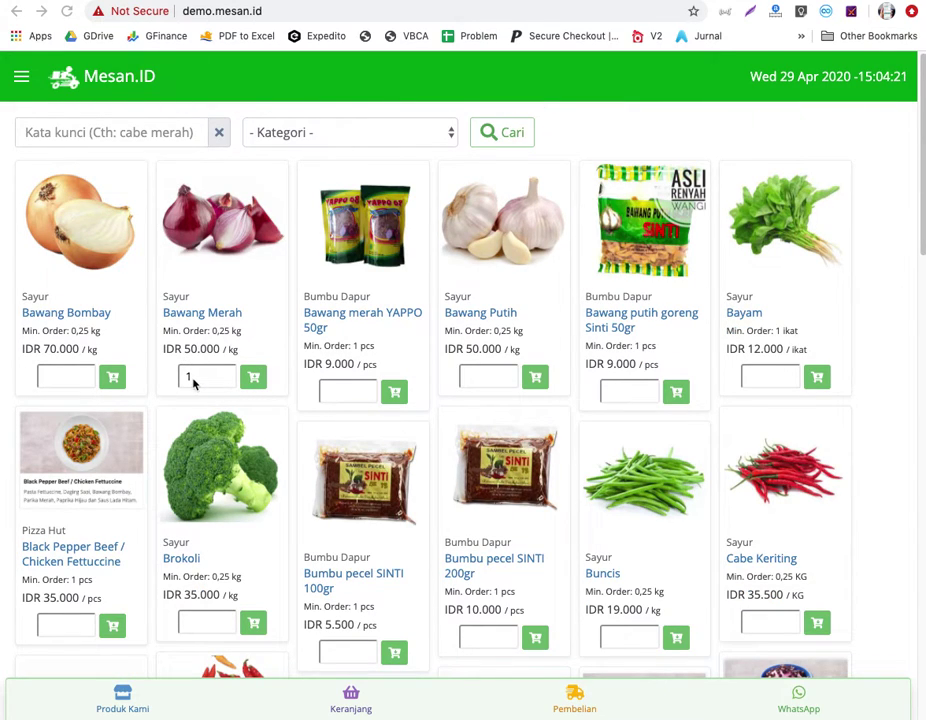
left_click(335, 395)
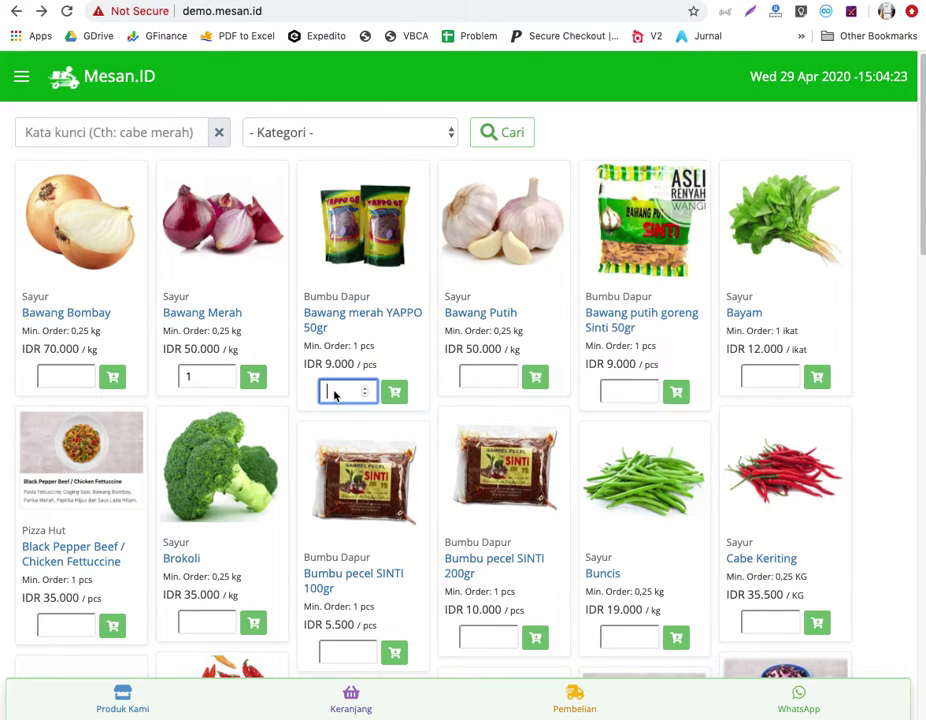
type("1")
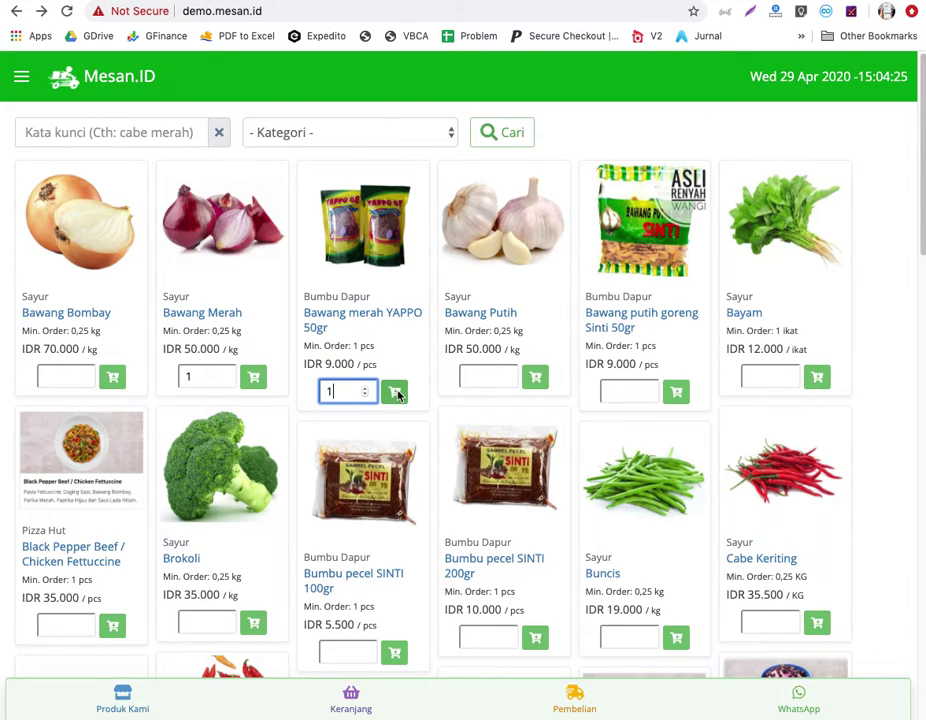
left_click(397, 394)
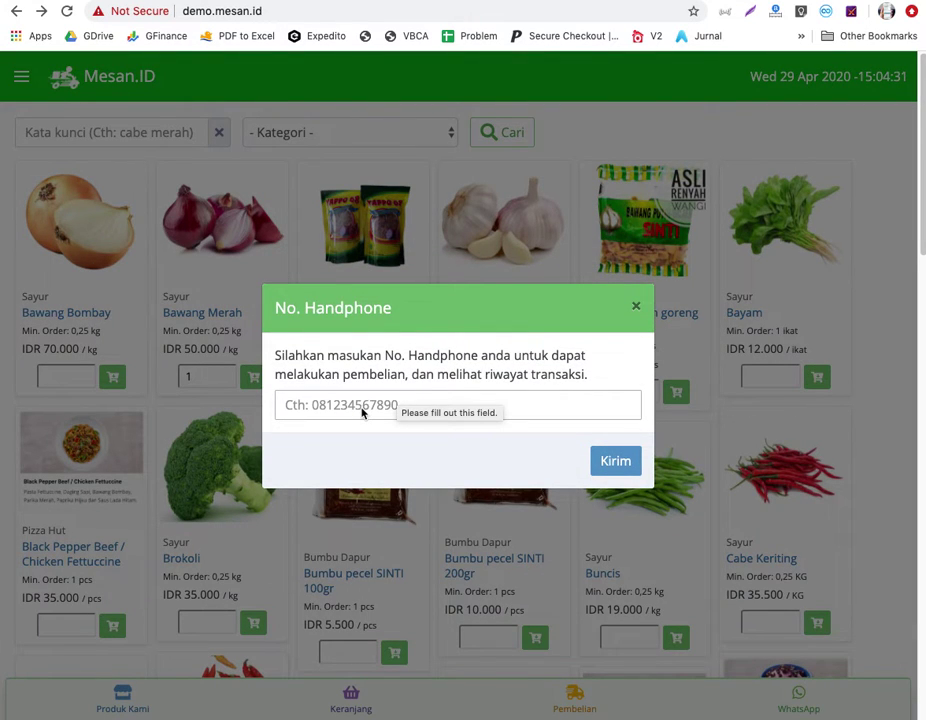
Submit the customer's phone number, then add one kg of Bawang Merah to the cart.
left_click(362, 413)
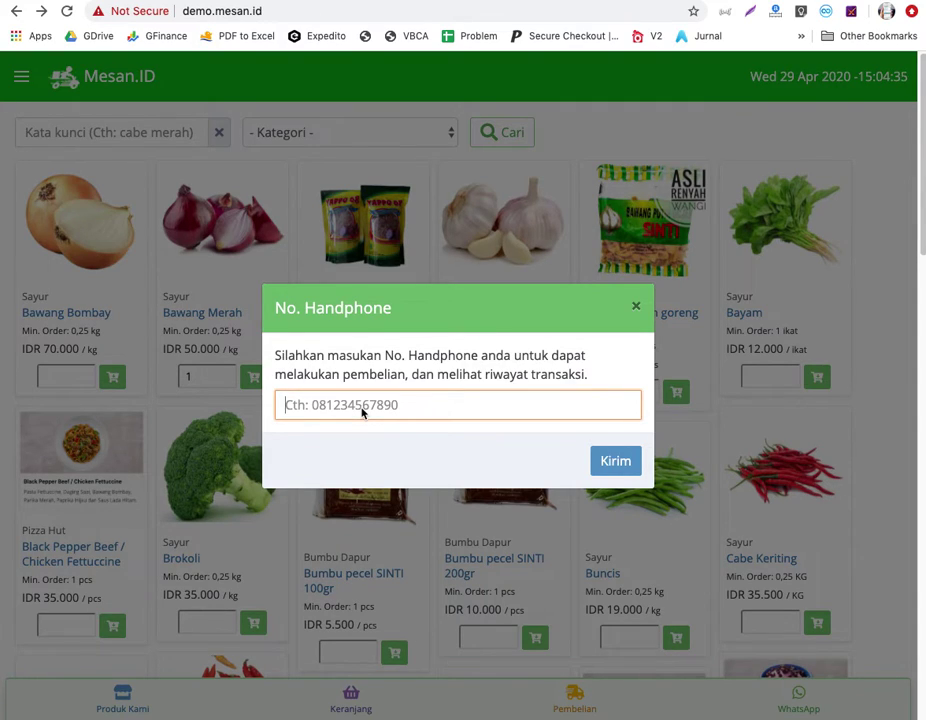
left_click(618, 465)
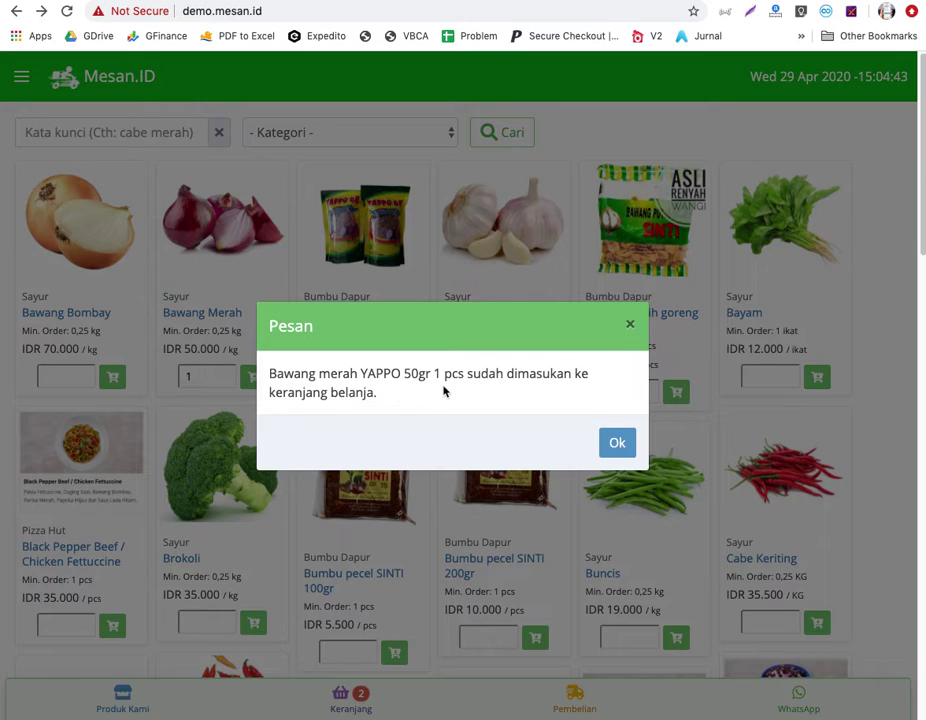
left_click(616, 446)
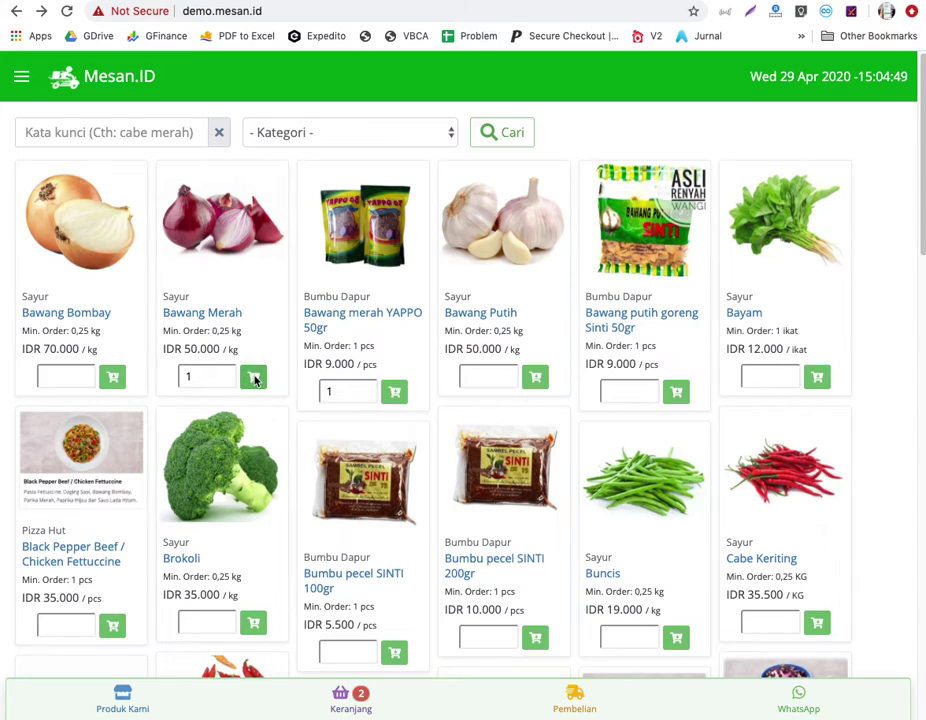
left_click(254, 379)
left_click(624, 444)
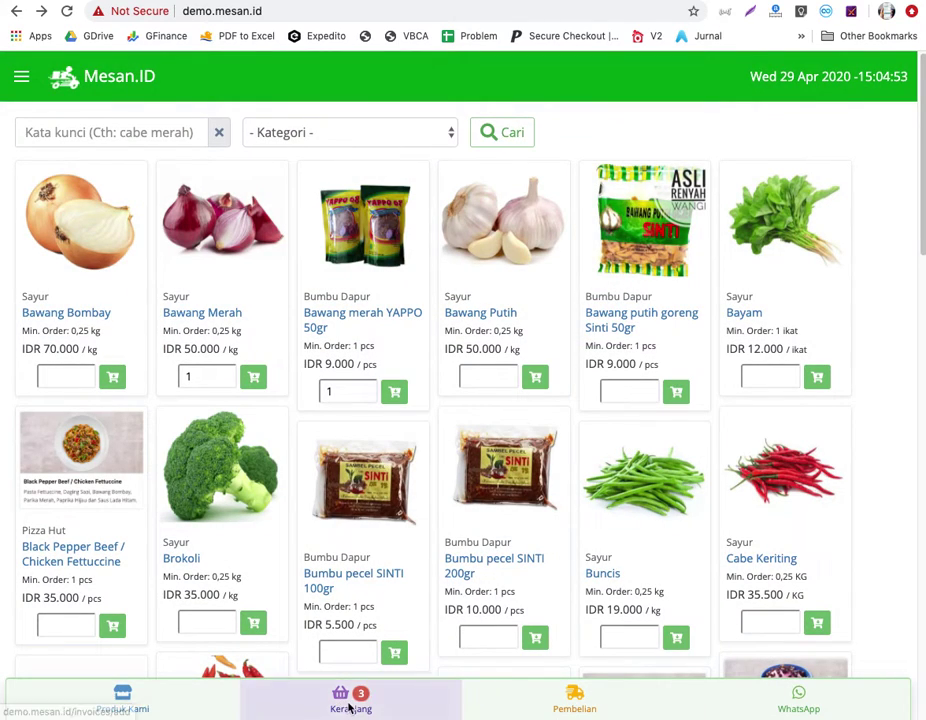
In the Keranjang cart, change Bawang Merah to 2 kg and recalculate the total to IDR 179.000.
left_click(350, 704)
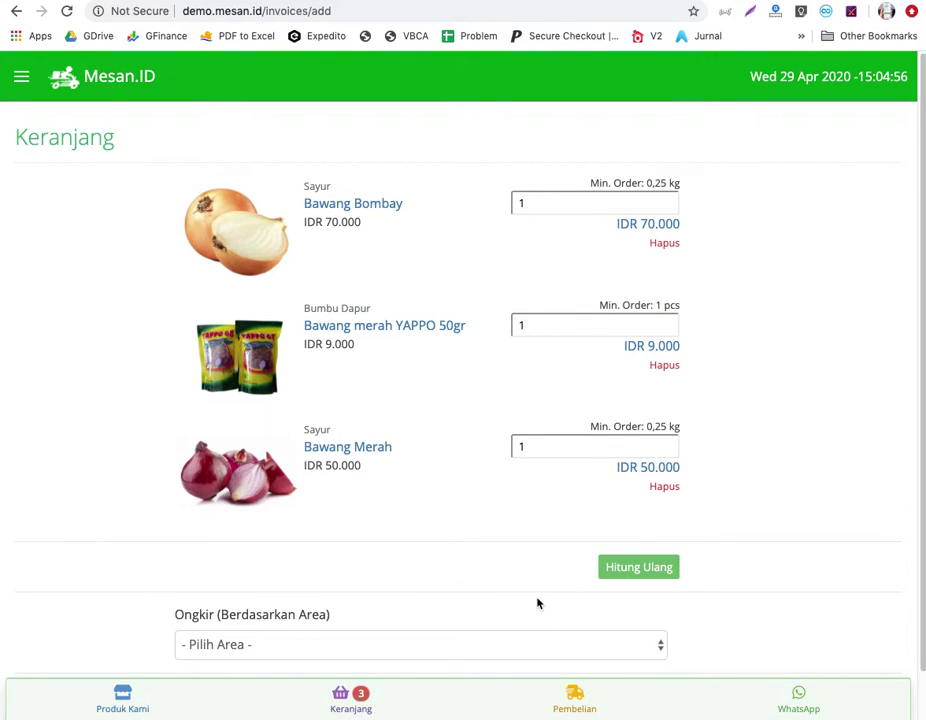
scroll(537, 601, "down", 1)
left_click(564, 401)
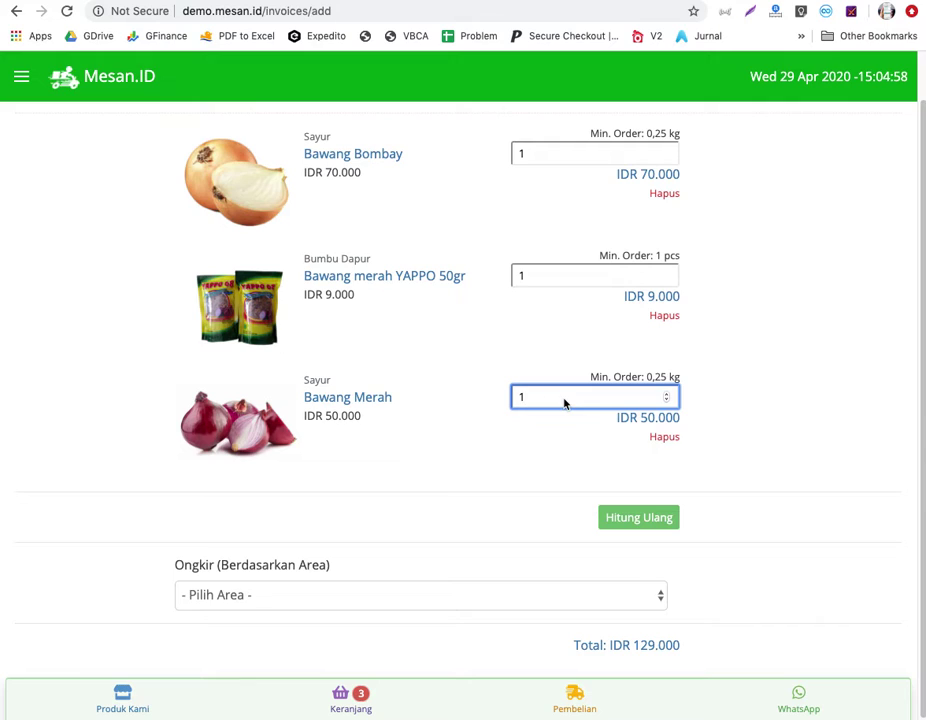
key("BackSpace")
type("2")
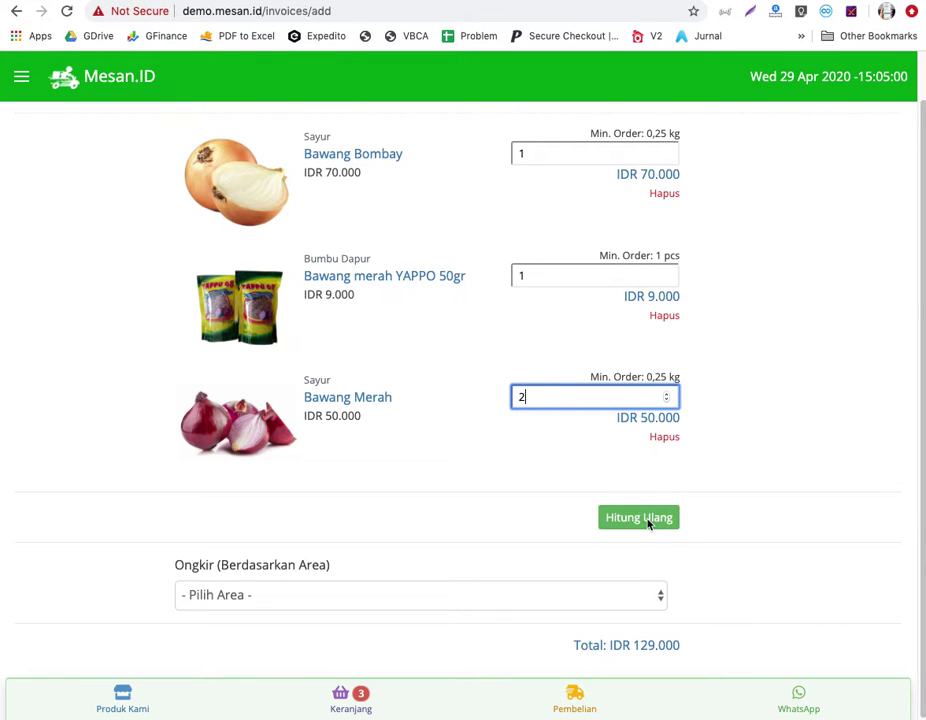
left_click(648, 521)
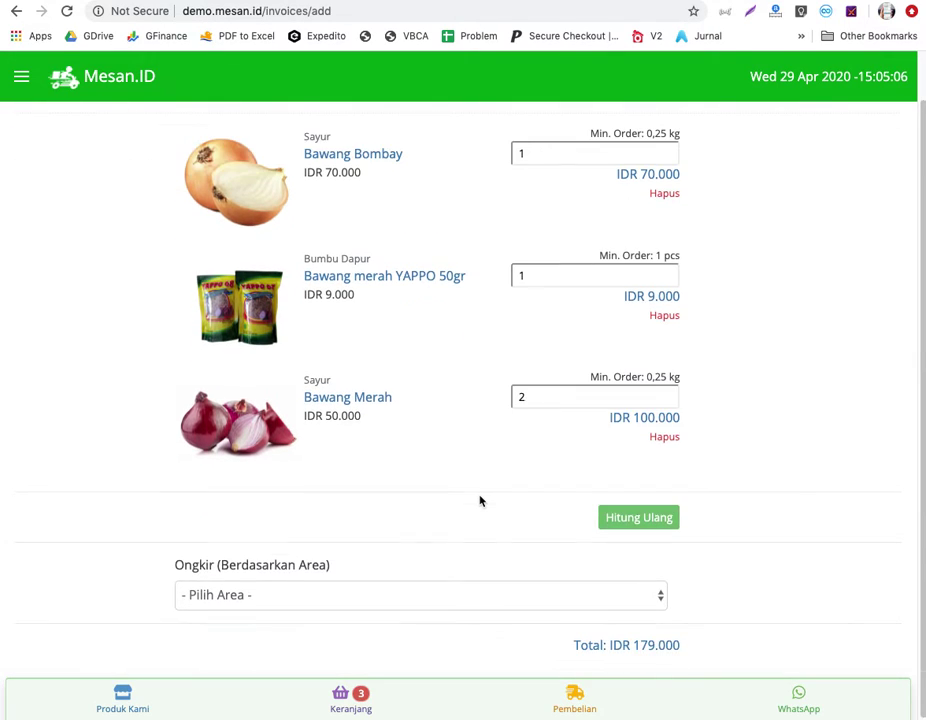
left_click(418, 603)
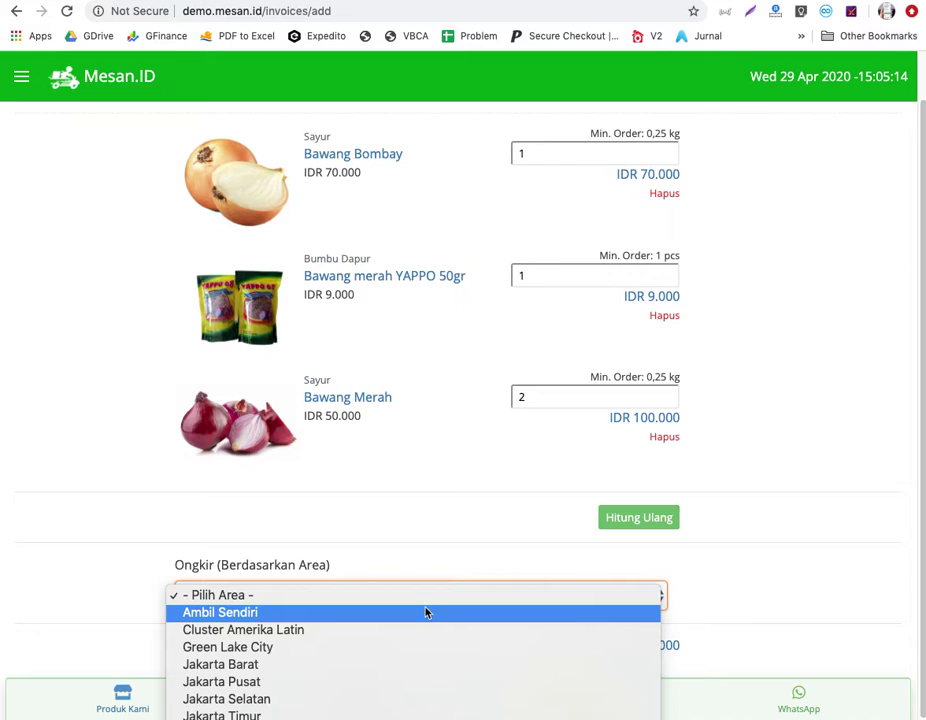
Choose Green Lake City shipping, enter the customer's name and address, and submit the order with Proses.
left_click(391, 647)
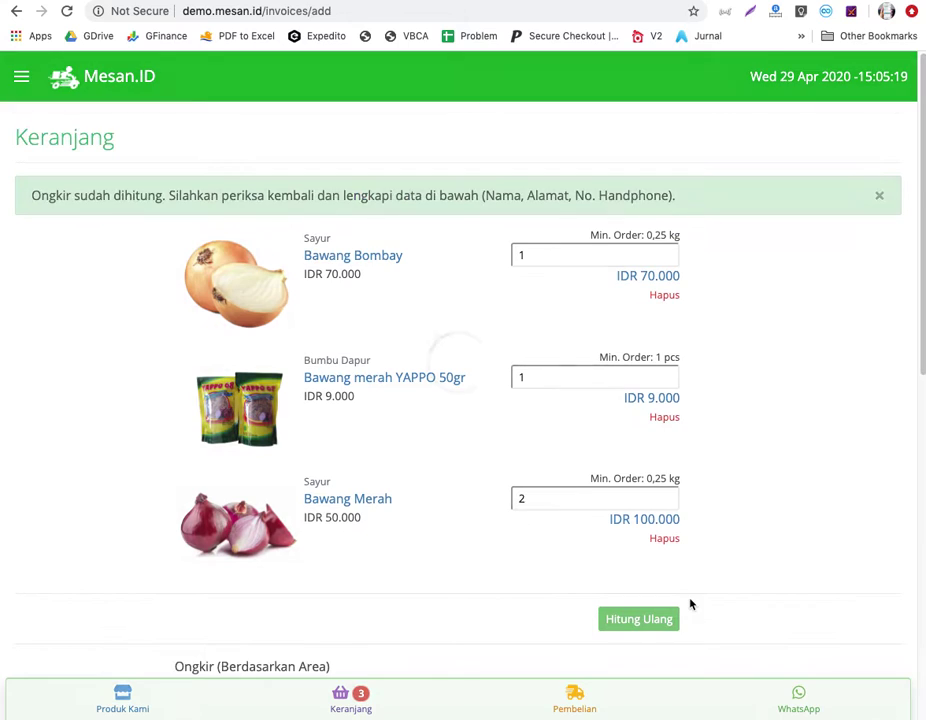
scroll(723, 589, "down", 3)
scroll(723, 589, "down", 2)
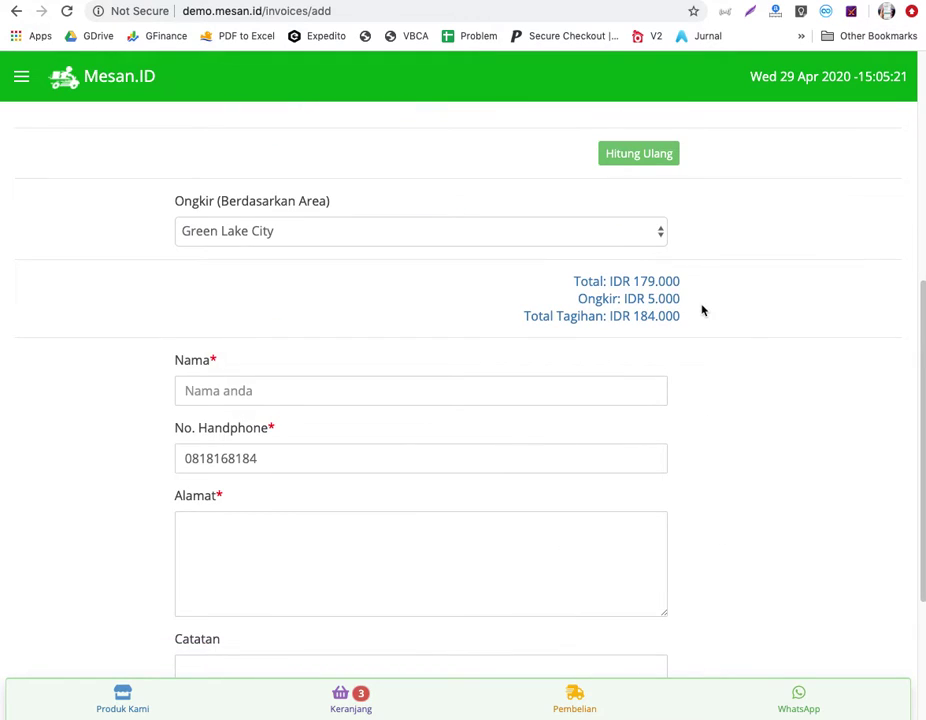
left_click_drag(694, 306, 702, 335)
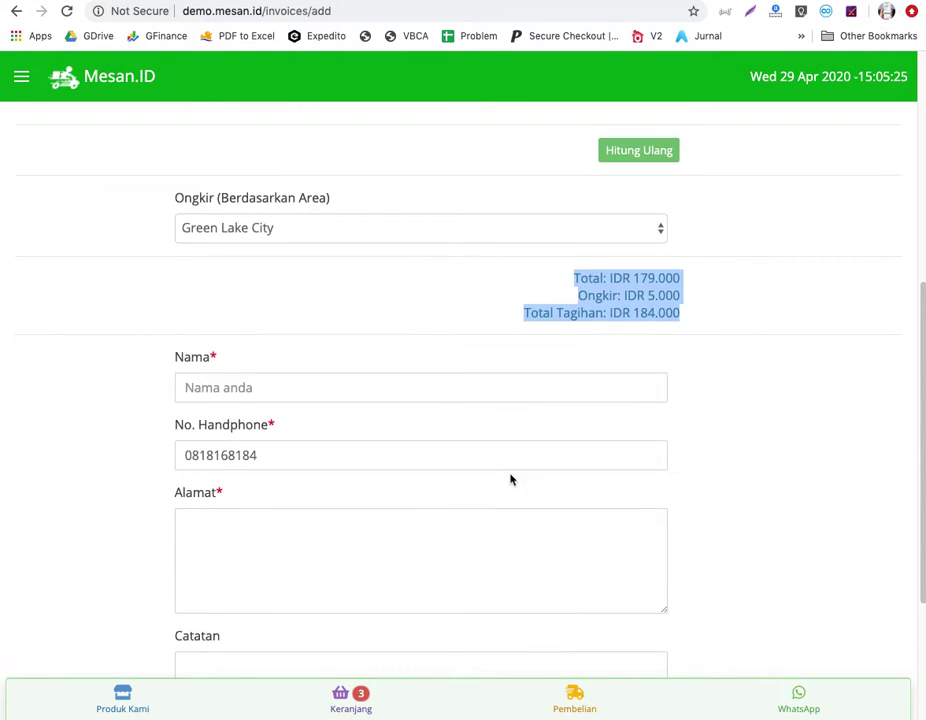
left_click(370, 392)
type("eto")
key("Tab")
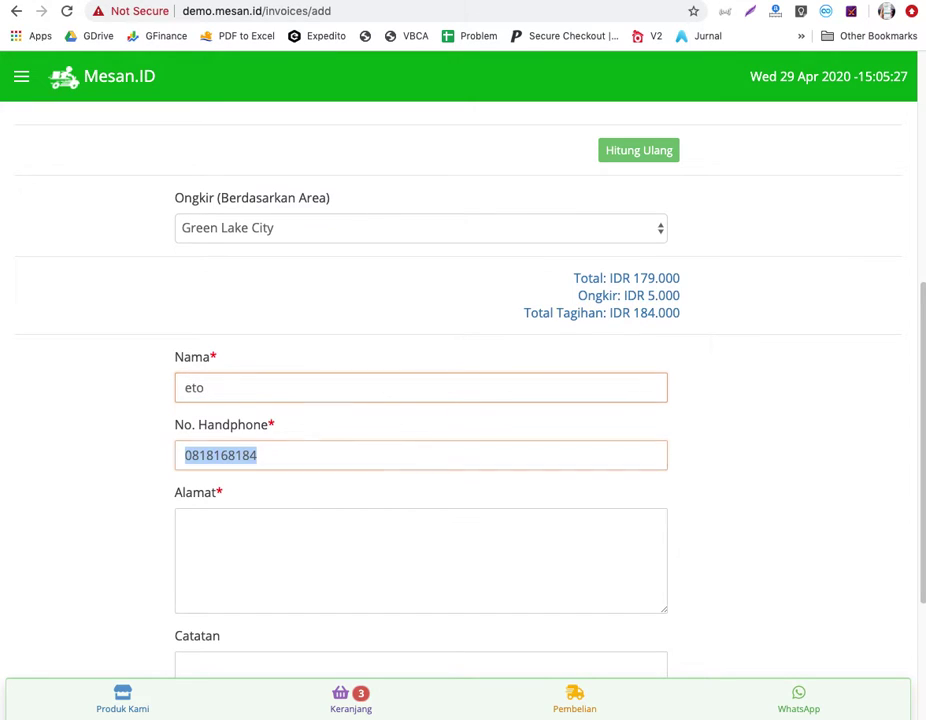
key("Tab")
type("ada di mana")
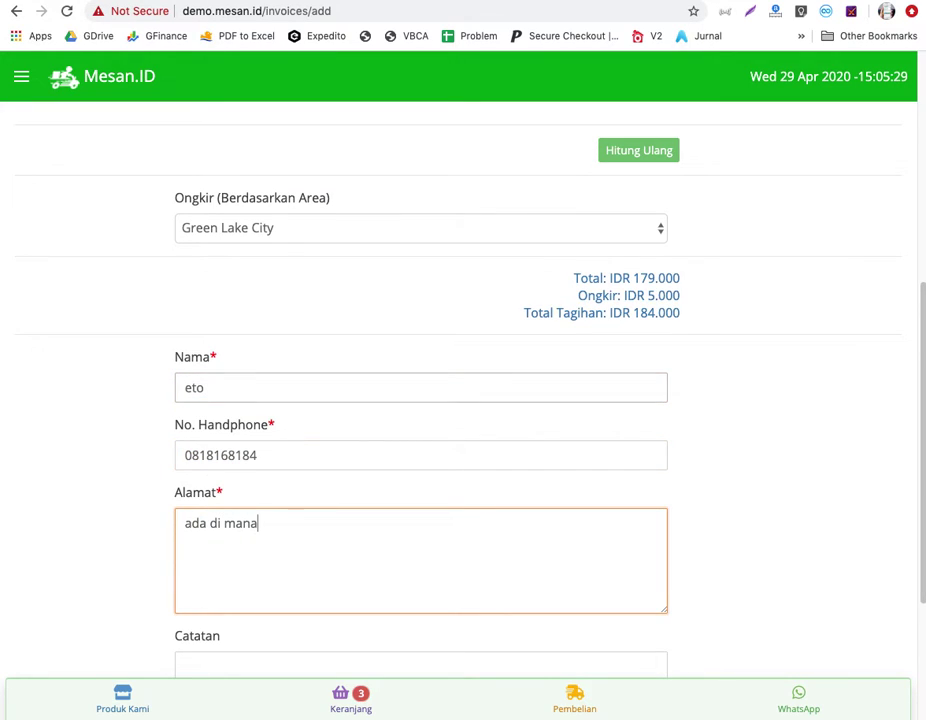
scroll(369, 394, "down", 3)
left_click(318, 619)
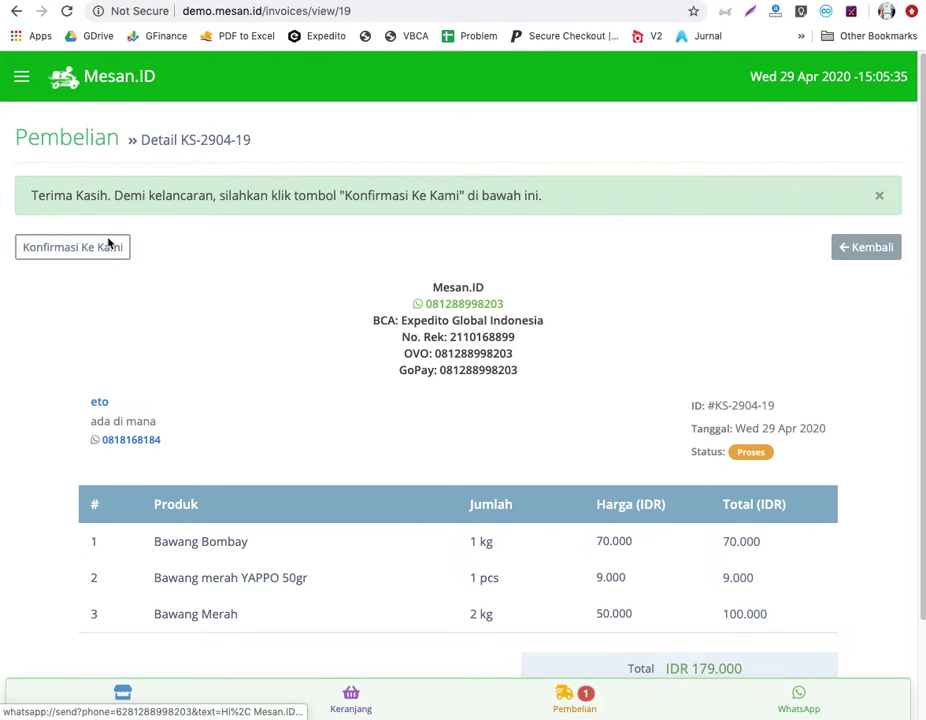
scroll(527, 477, "down", 4)
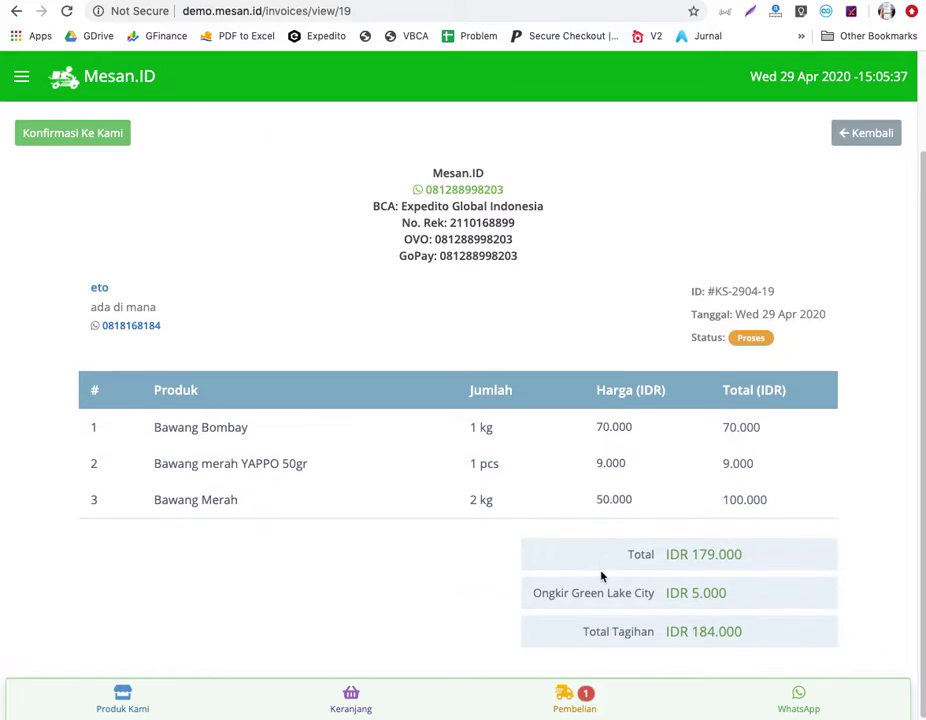
scroll(601, 517, "up", 4)
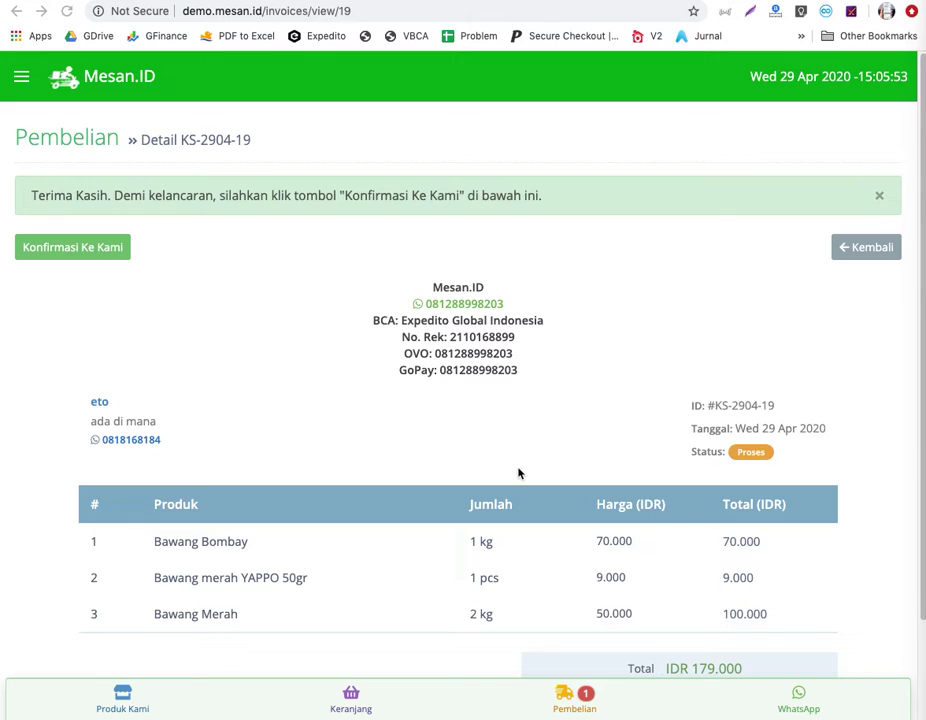
Log in to the demo admin account from the navigation drawer's Login page.
left_click(21, 80)
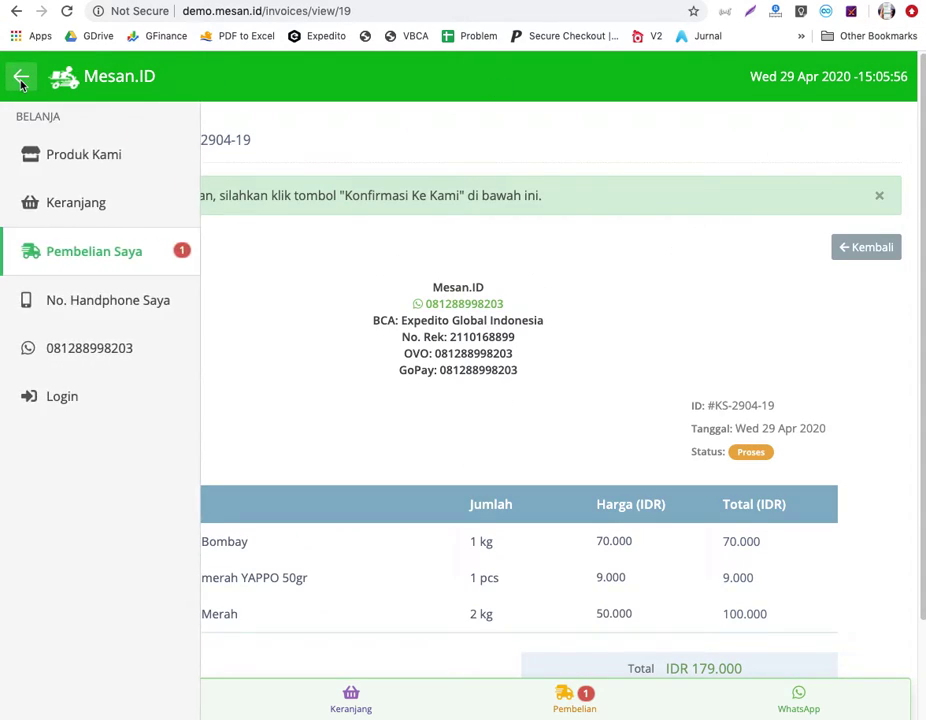
left_click(97, 396)
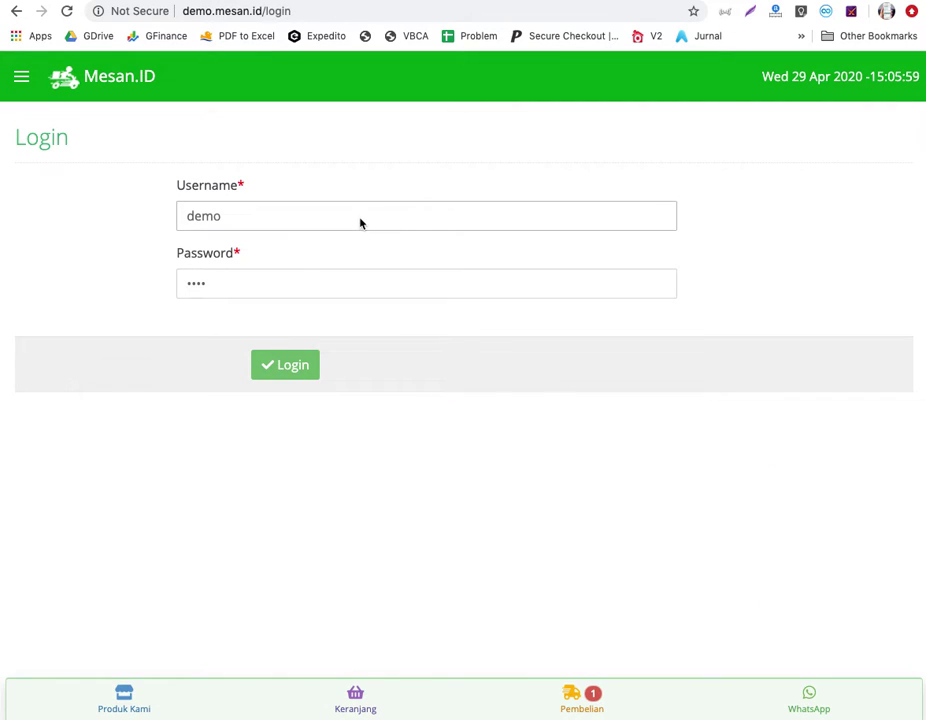
left_click(264, 293)
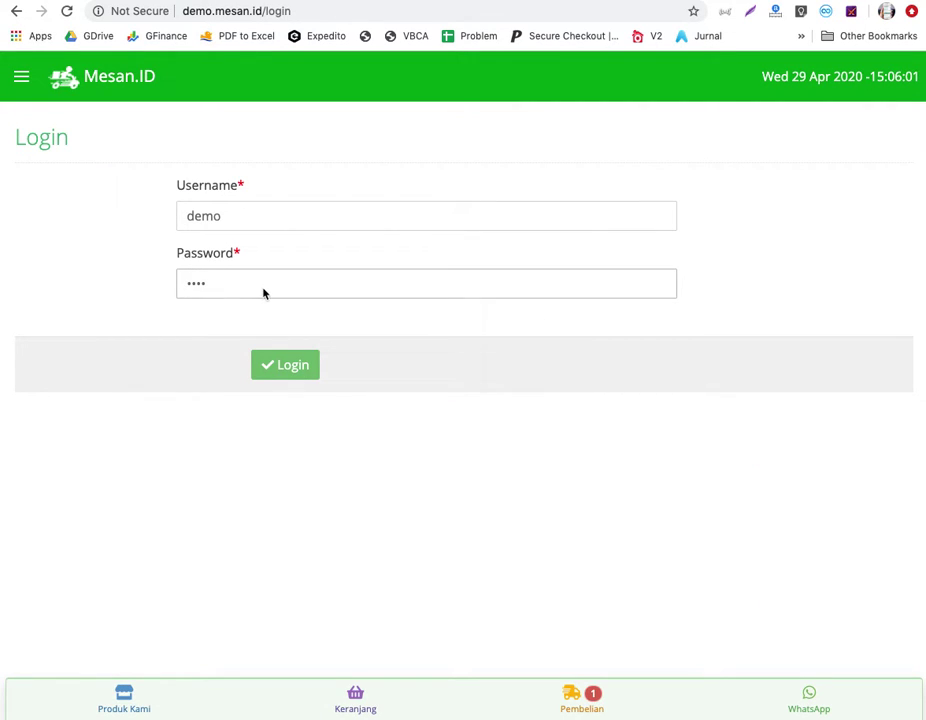
left_click(262, 222)
left_click(277, 370)
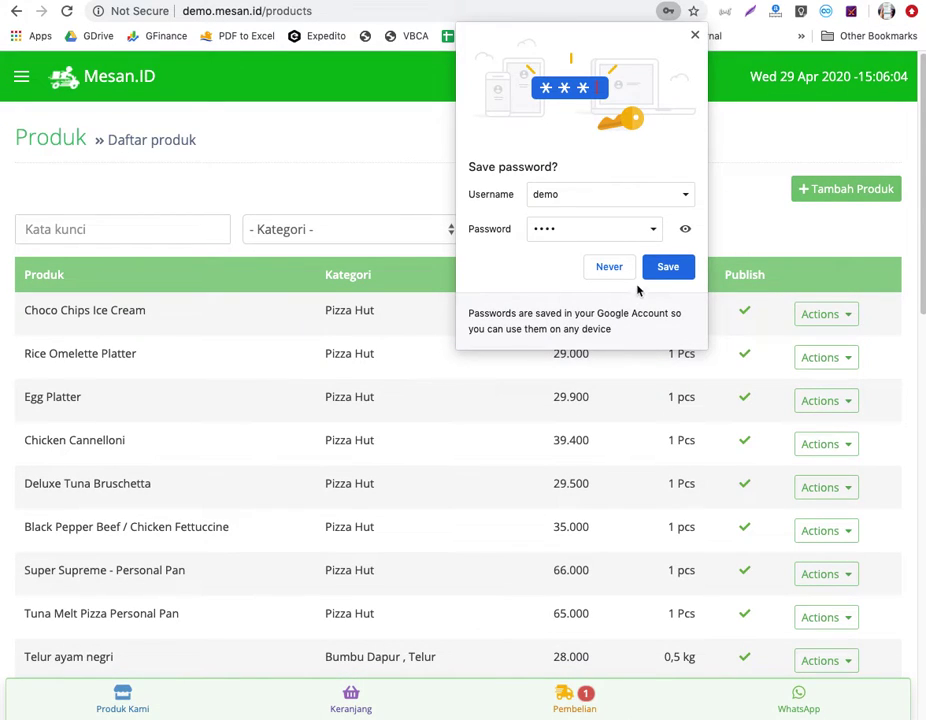
left_click(695, 35)
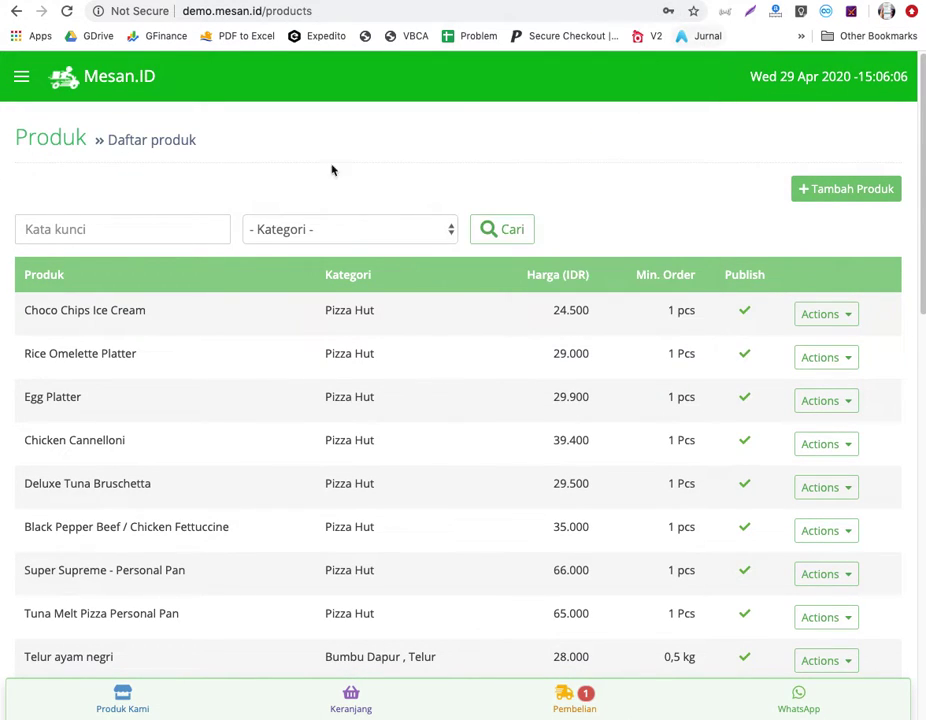
left_click(29, 86)
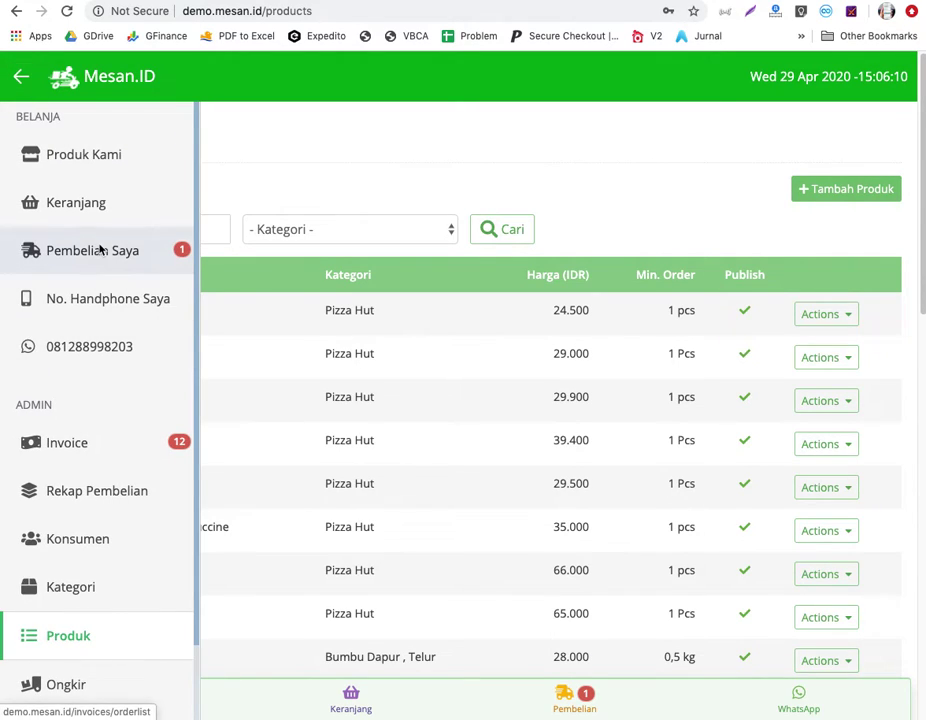
left_click(132, 456)
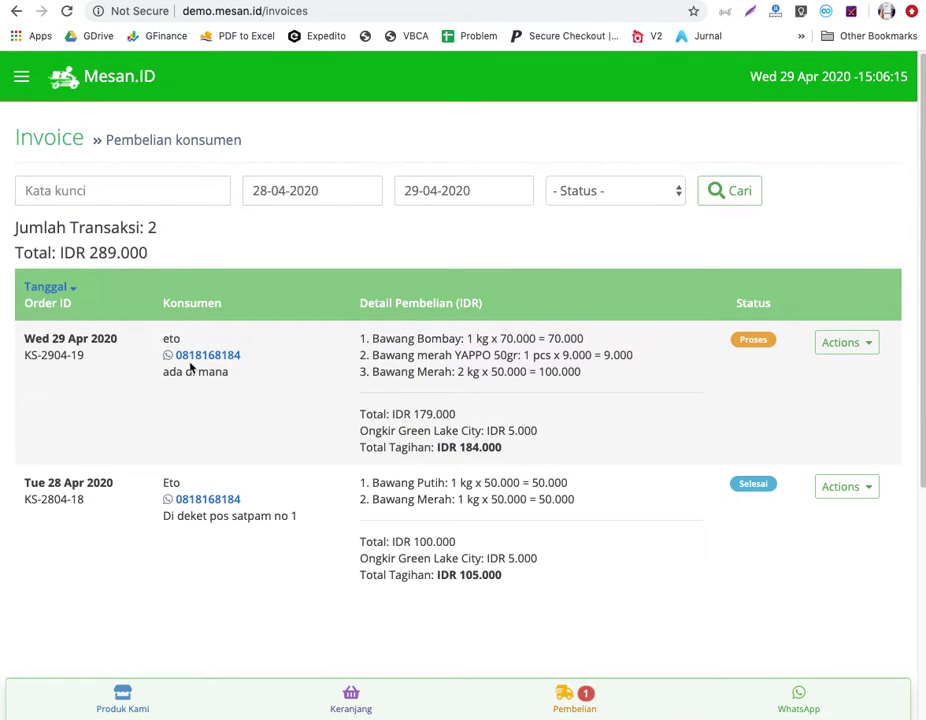
Open the newest order's invoice, KS-2904-19, for editing from its actions menu.
mouse_move(163, 338)
left_mouse_down()
mouse_move(248, 382)
mouse_move(164, 340)
left_mouse_up()
left_click(255, 392)
left_click(548, 366)
left_click(868, 350)
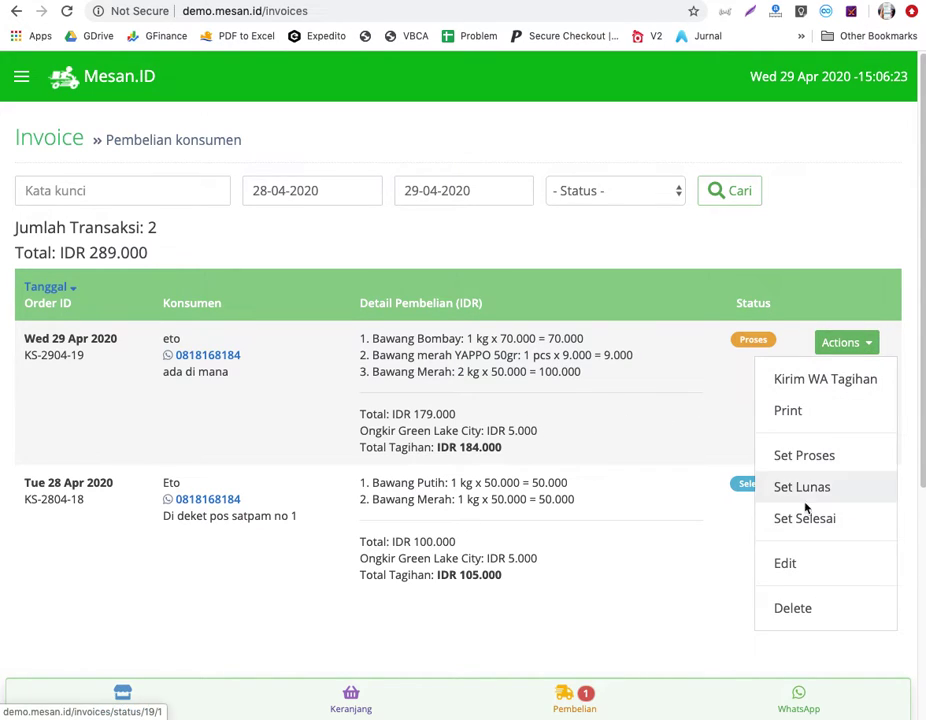
left_click(785, 563)
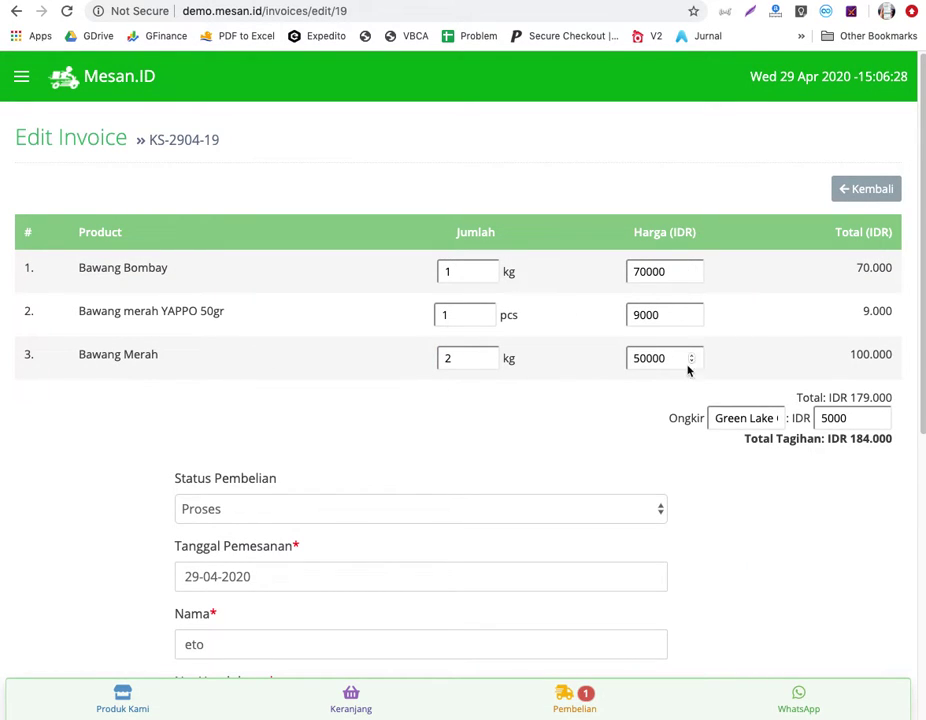
scroll(557, 407, "down", 3)
scroll(557, 407, "down", 2)
scroll(556, 405, "up", 3)
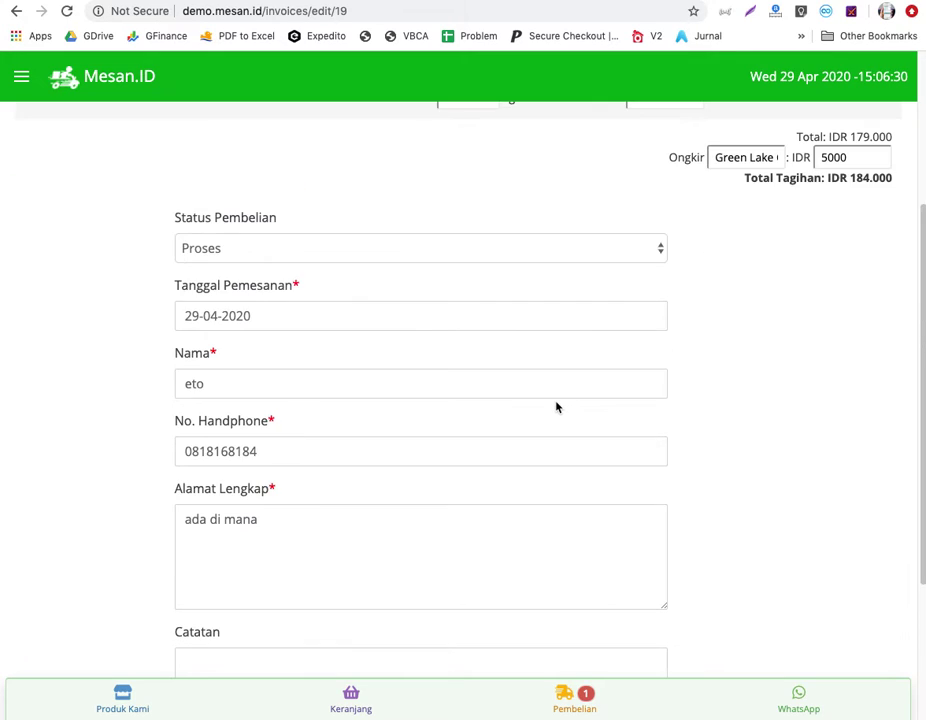
scroll(348, 437, "up", 3)
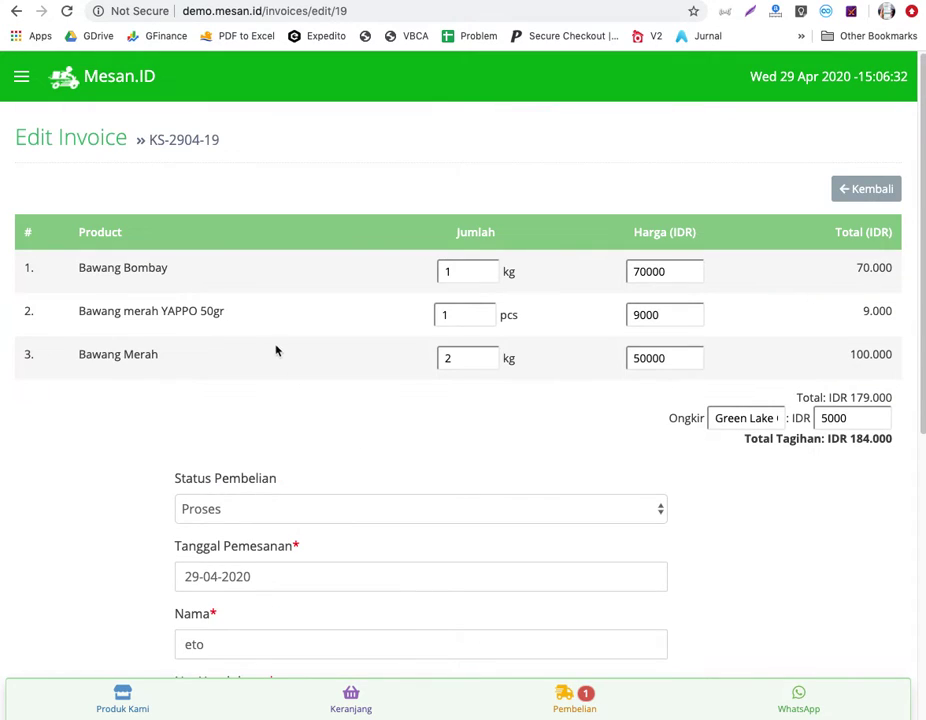
Change the Bawang Bombay quantity to 0.5 kg, submit the invoice, and return to the list.
double_click(447, 272)
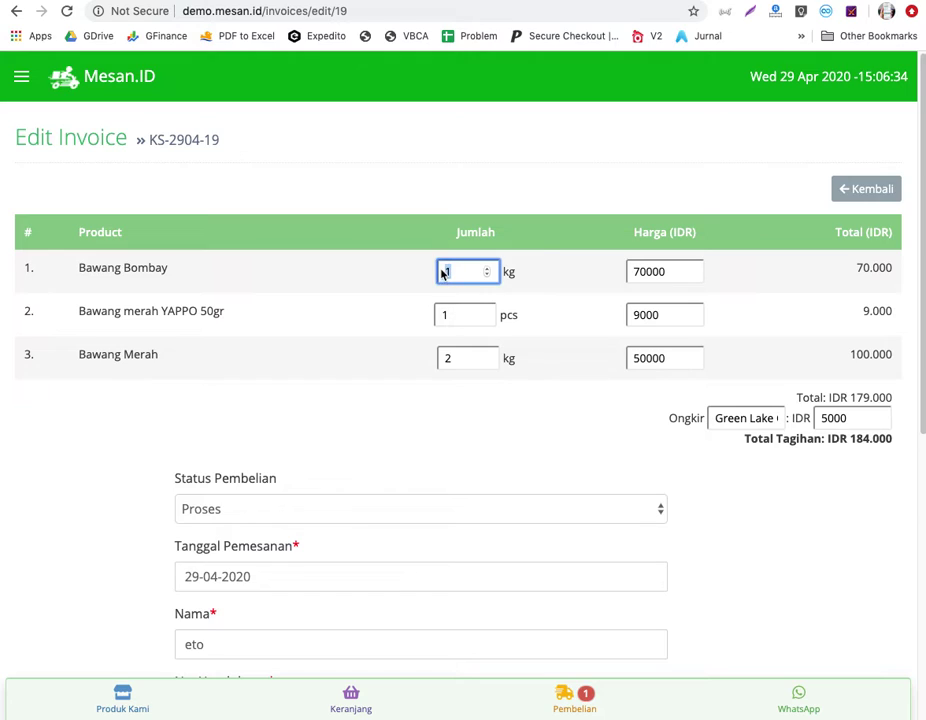
type("0.5")
scroll(729, 451, "down", 1)
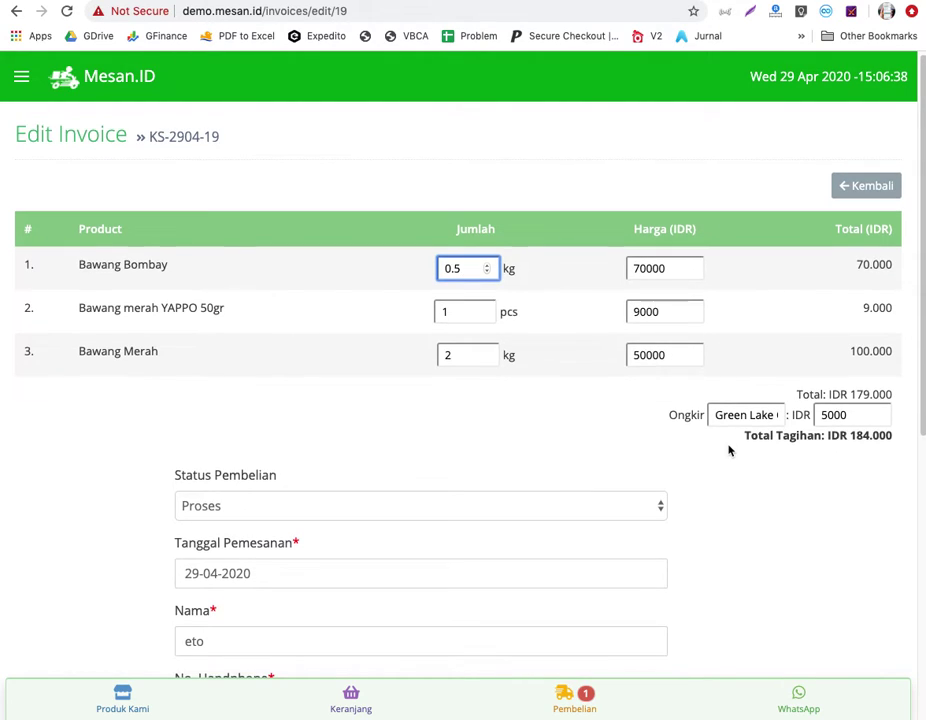
left_click(830, 417)
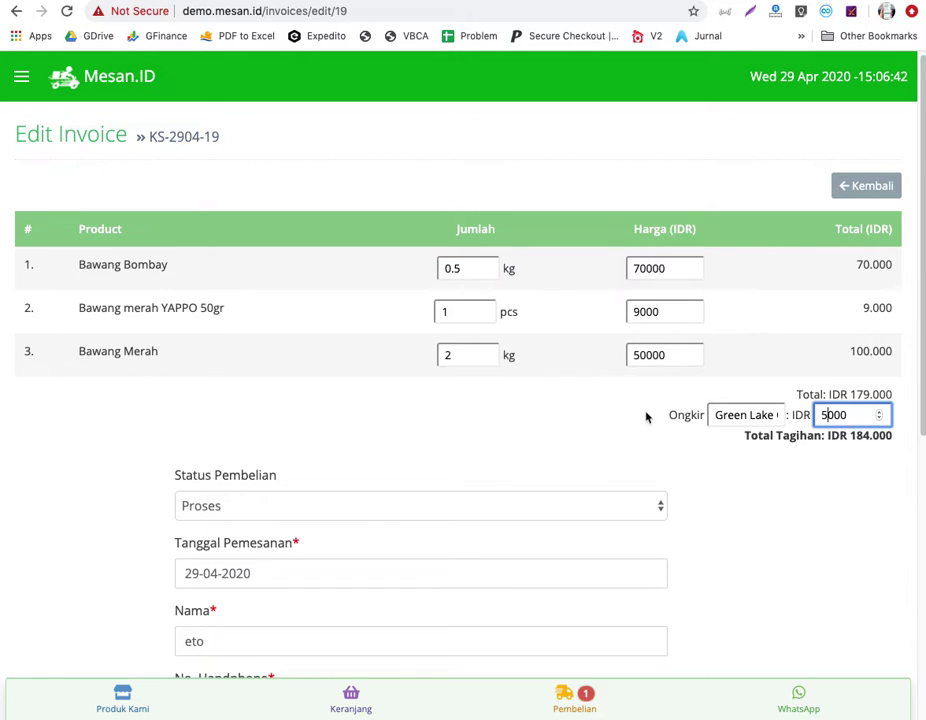
scroll(639, 444, "down", 1)
scroll(638, 446, "down", 5)
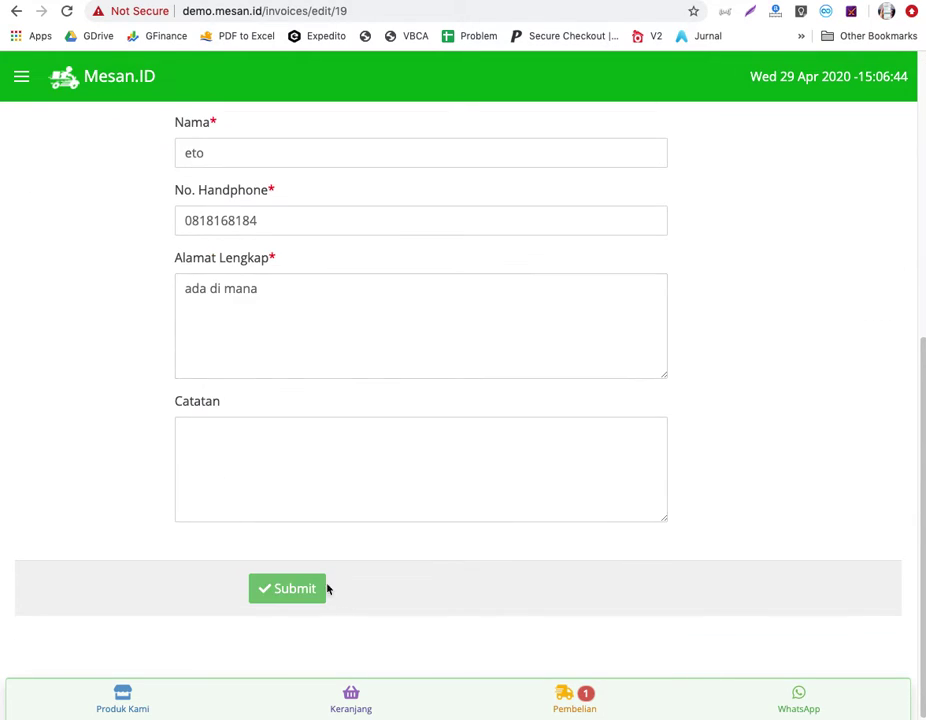
left_click(325, 589)
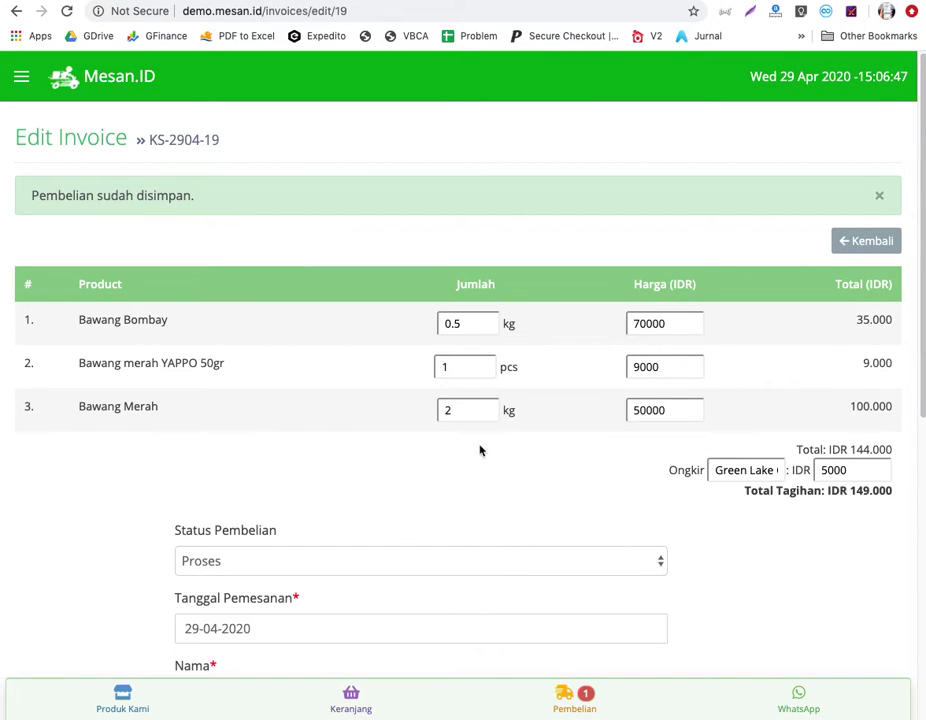
left_click(859, 250)
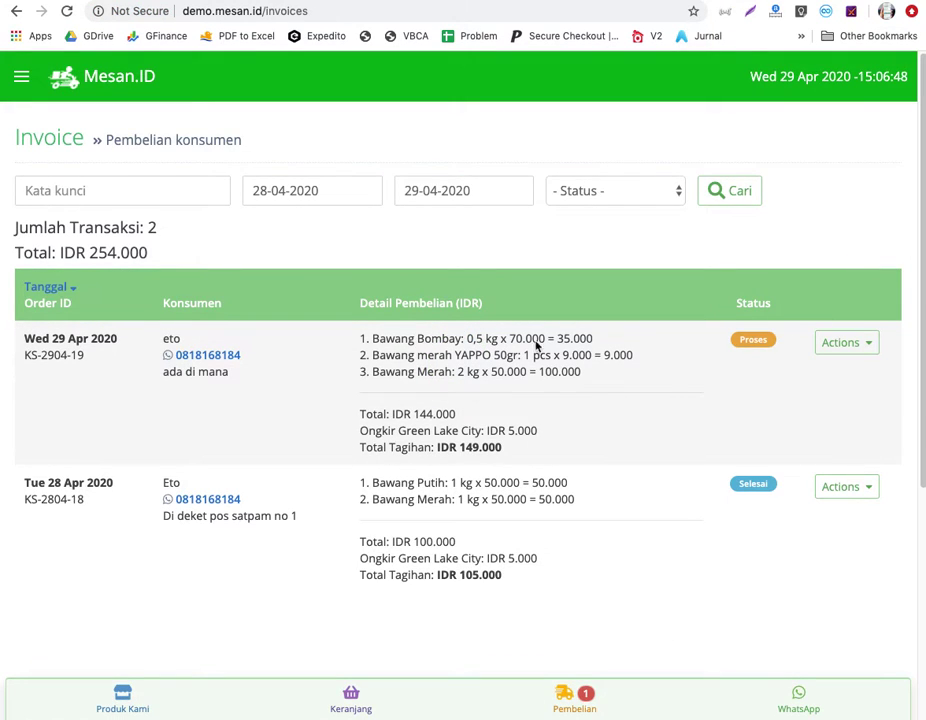
Send the IDR 149.000 bill for invoice KS-2904-19 via Kirim WA Tagihan.
left_click_drag(517, 449, 459, 451)
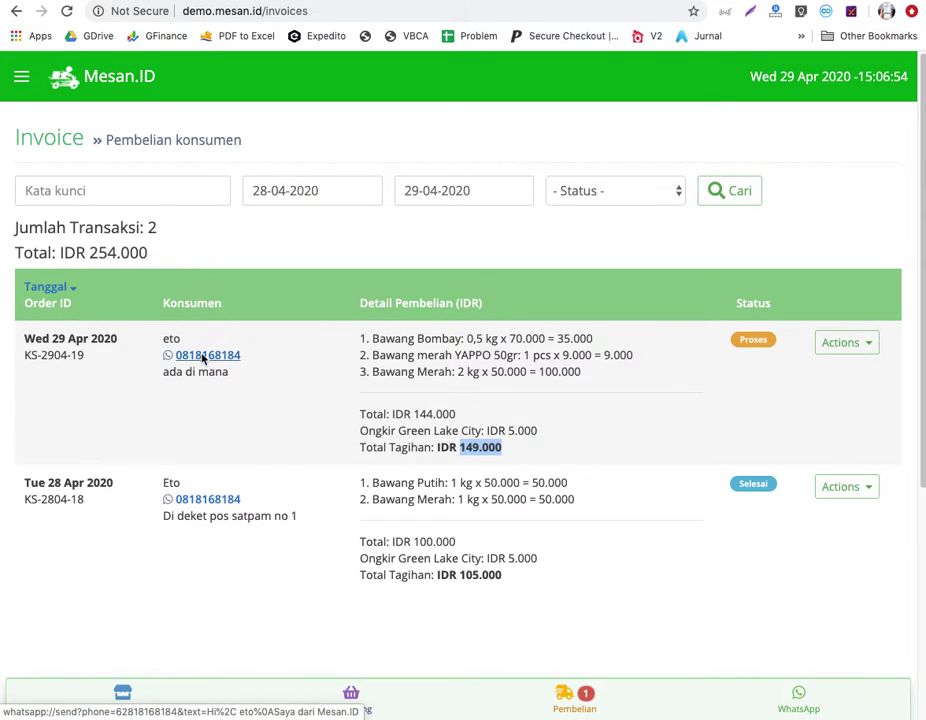
left_click(870, 346)
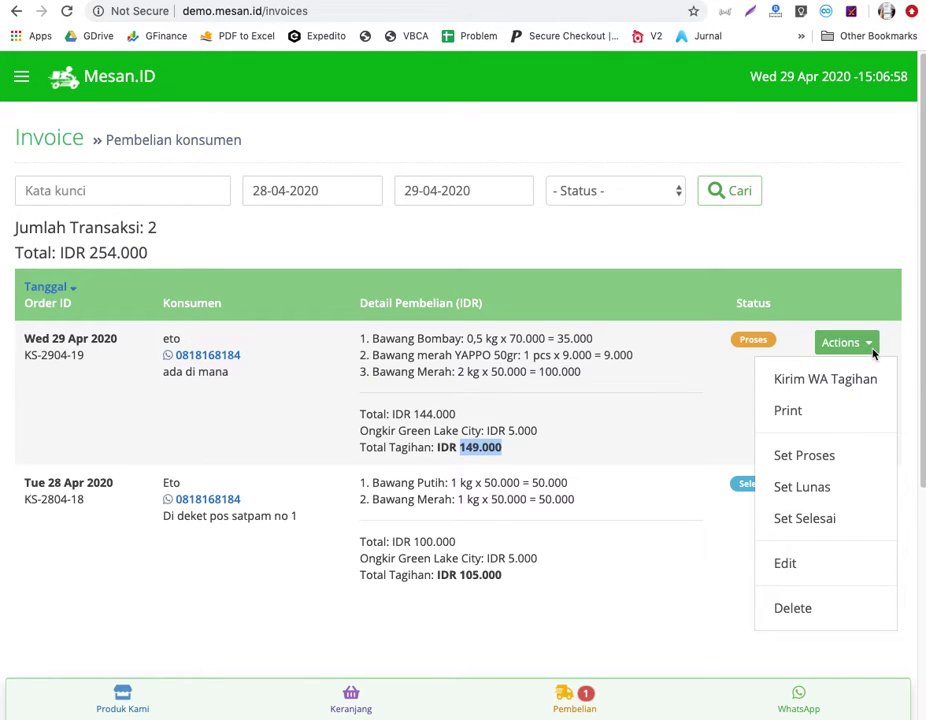
left_click(822, 382)
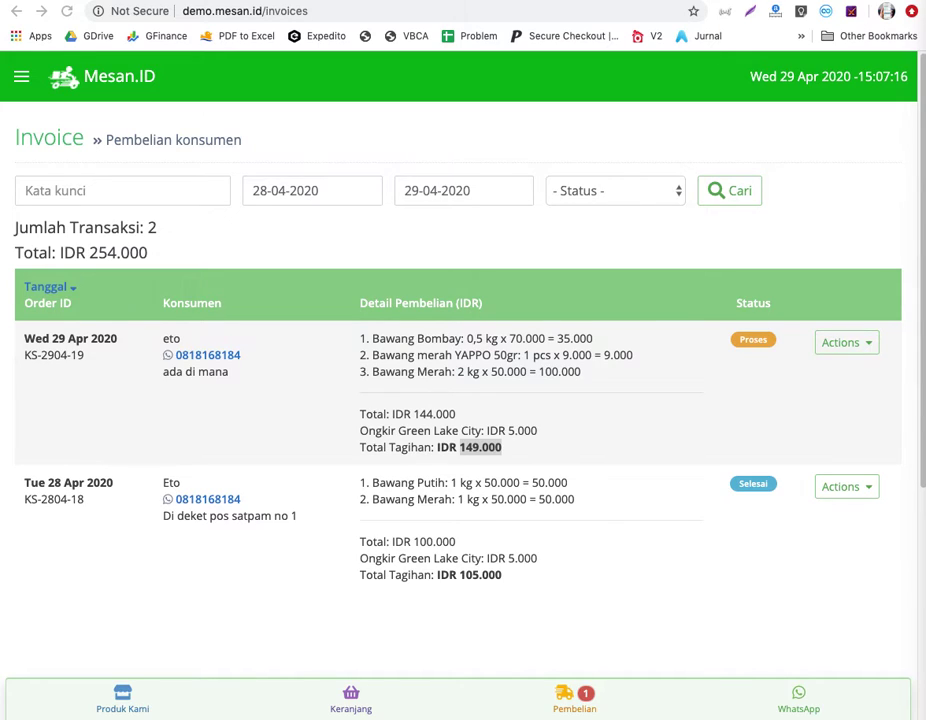
scroll(590, 445, "down", 4)
scroll(590, 445, "up", 4)
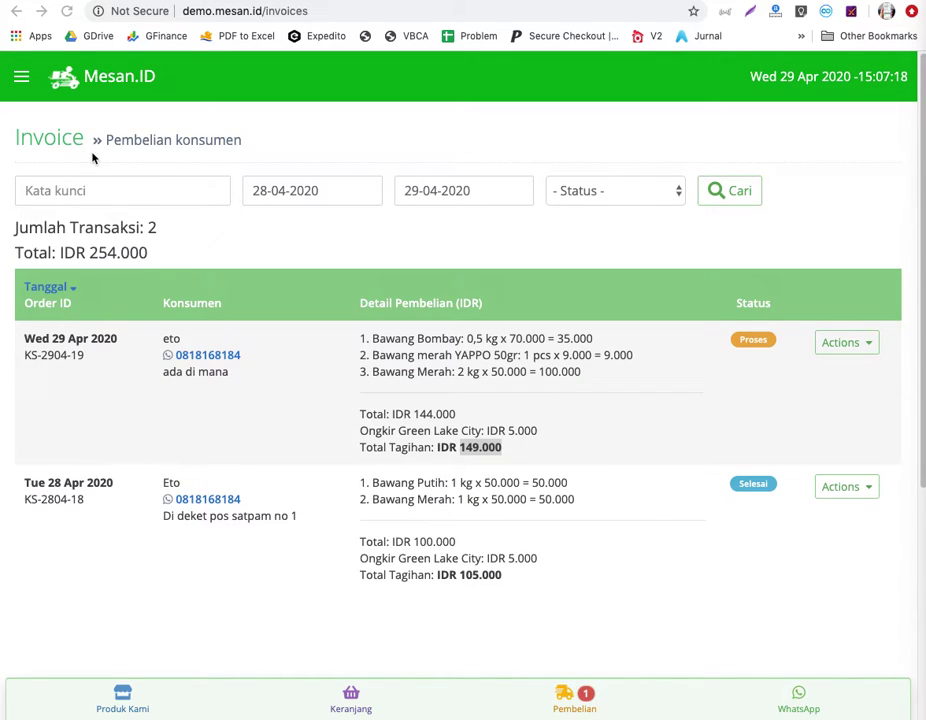
left_click(27, 93)
left_click(22, 80)
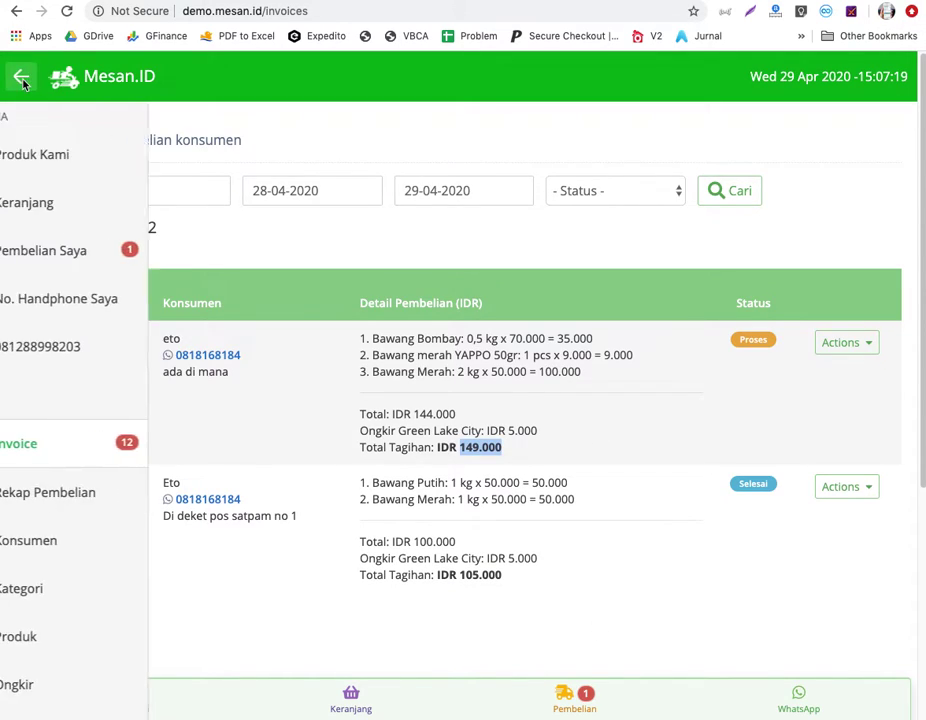
Search Rekap Pembelian for 28-04-2020 to 29-04-2020, showing three products totalling IDR 144.000.
left_click(113, 488)
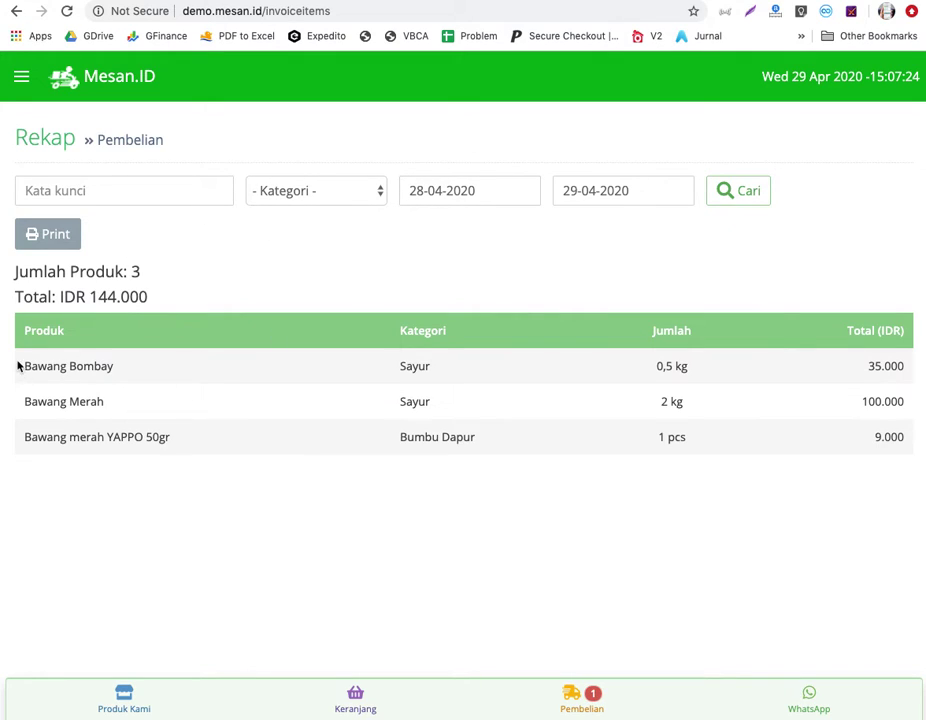
left_click_drag(18, 367, 817, 482)
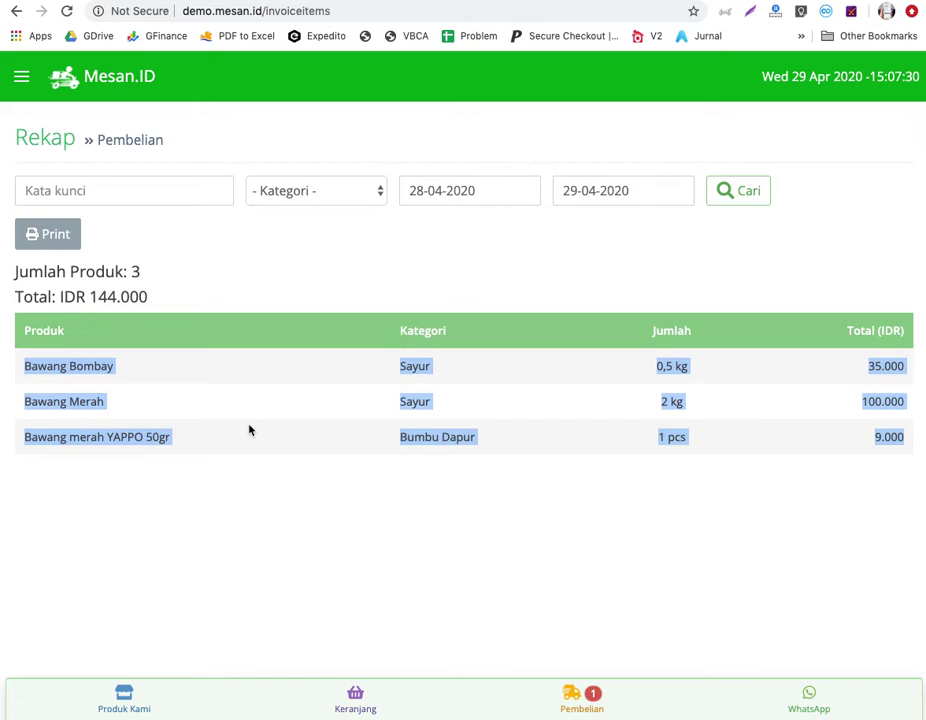
left_click(125, 353)
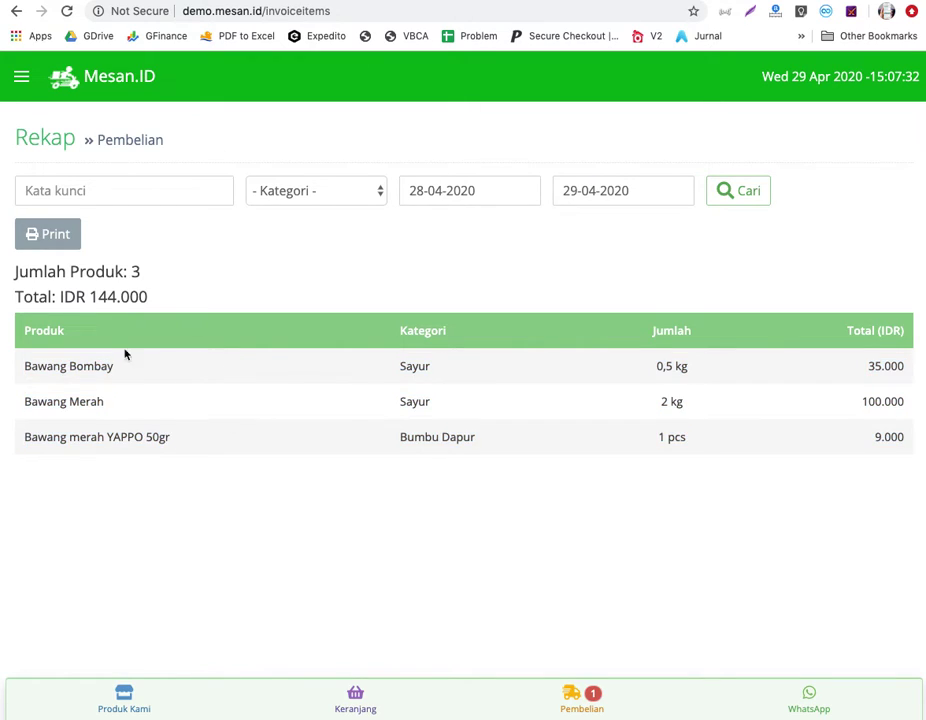
left_click_drag(21, 332, 610, 496)
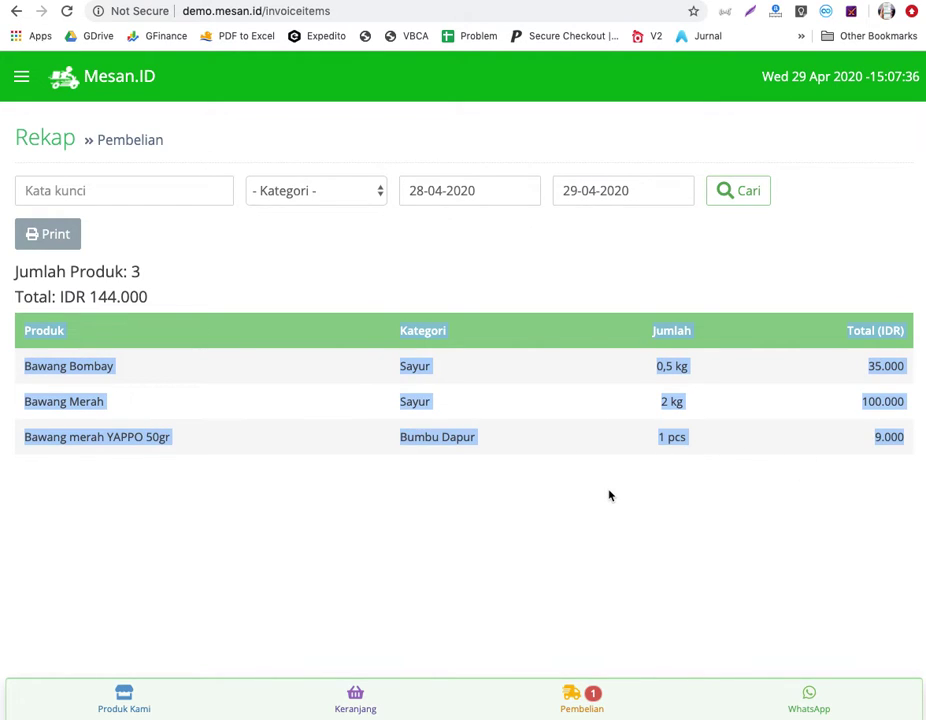
left_click(424, 188)
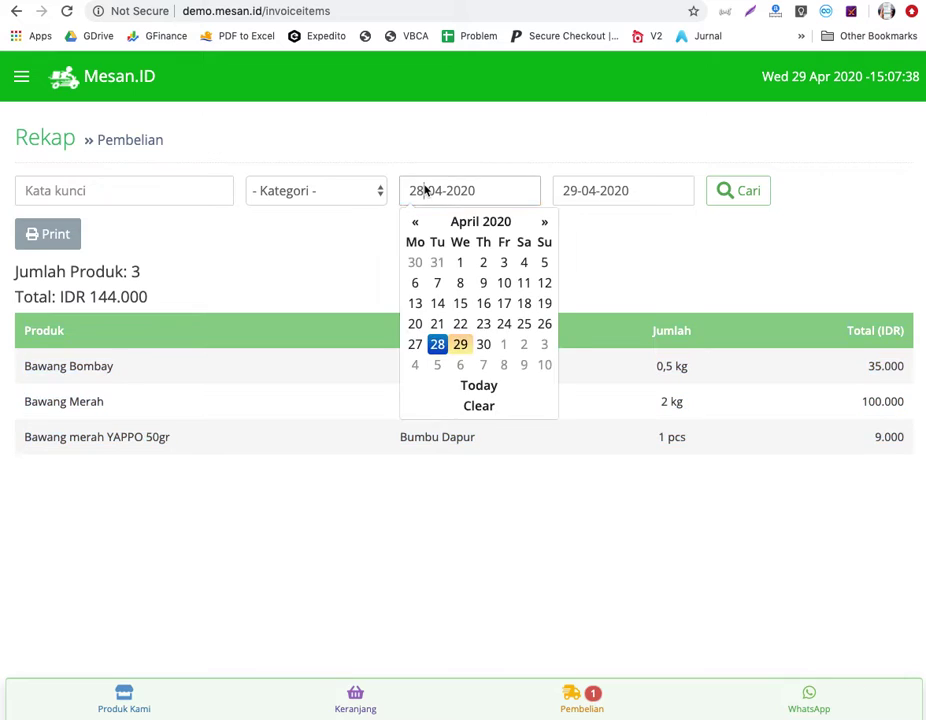
left_click(746, 192)
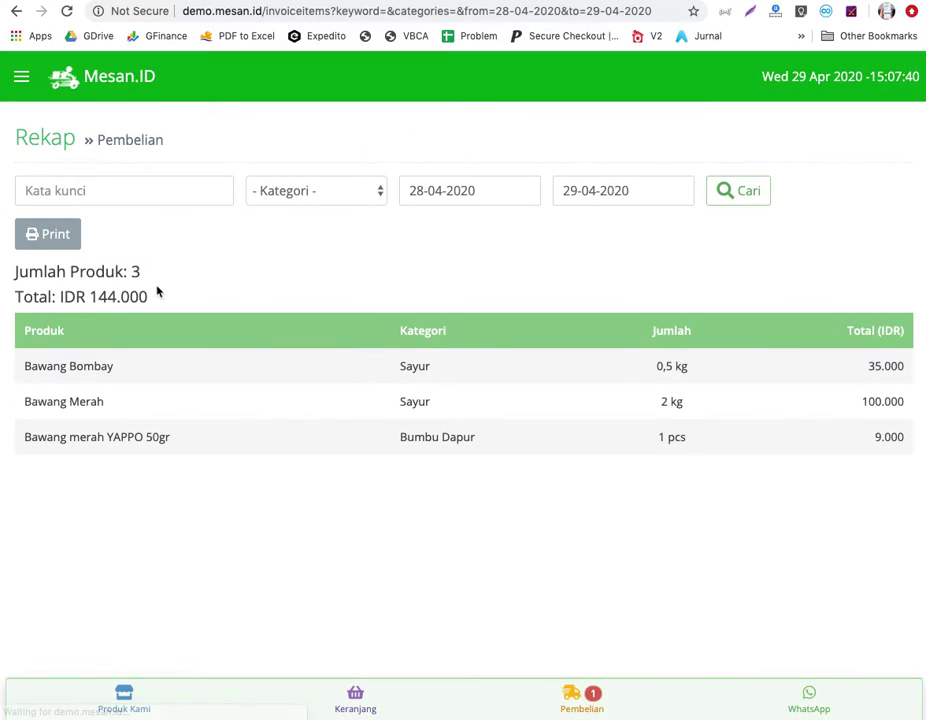
left_click_drag(15, 272, 713, 437)
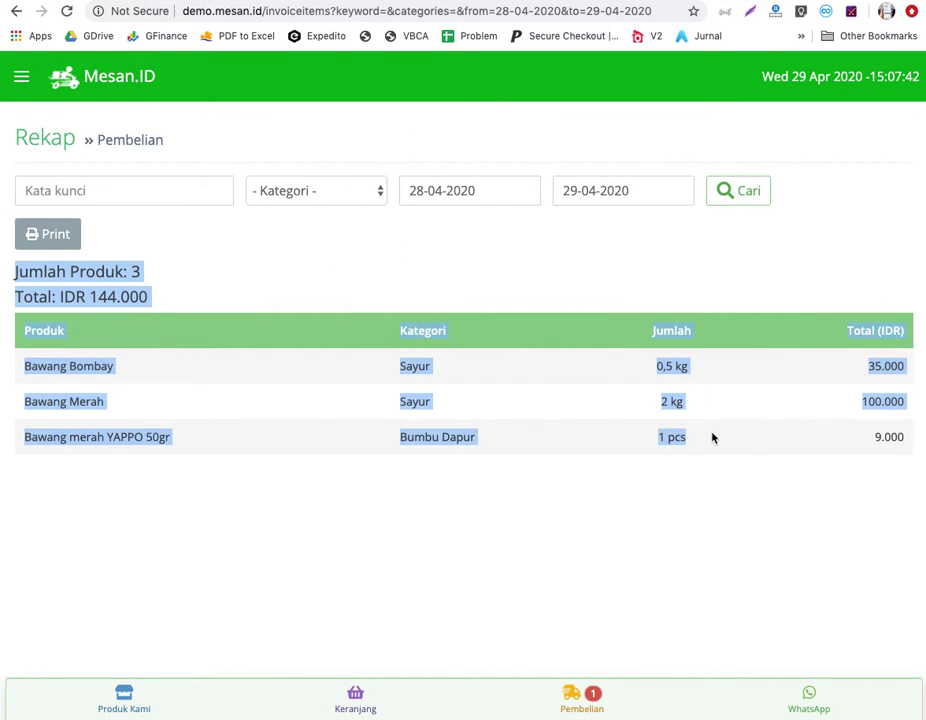
left_click_drag(31, 368, 200, 328)
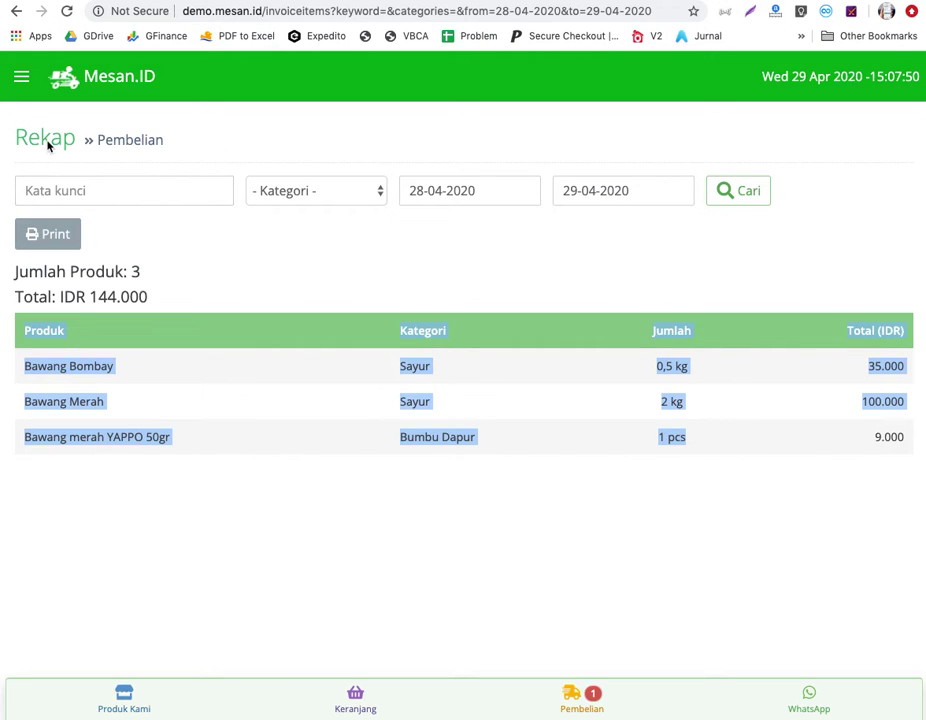
left_click(21, 78)
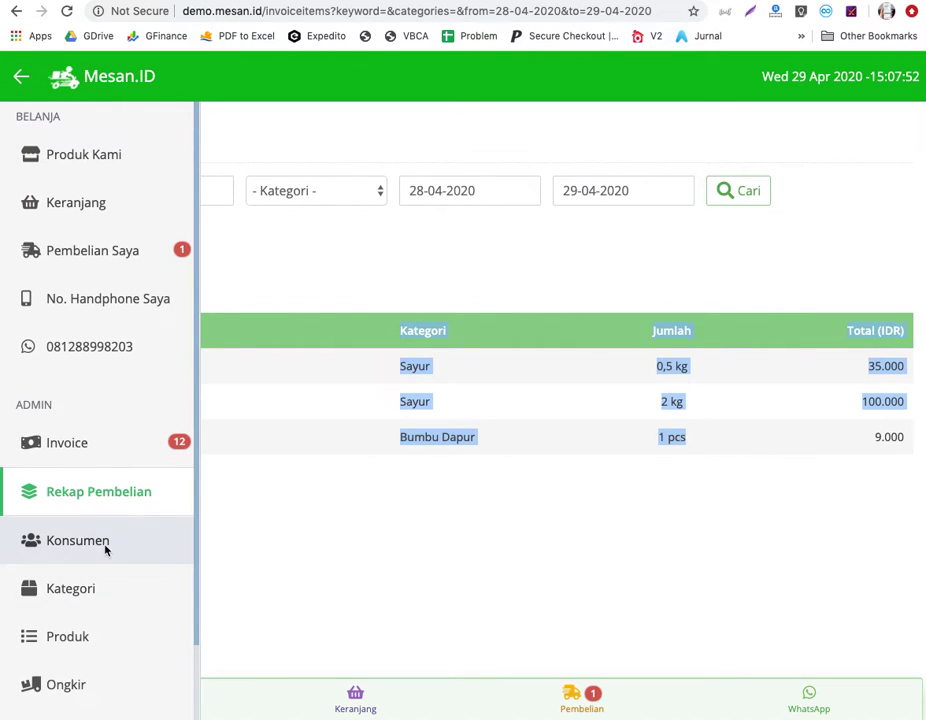
Browse the Konsumen list, then the Kategori page, opening and leaving the Tambah Kategori form.
left_click(105, 548)
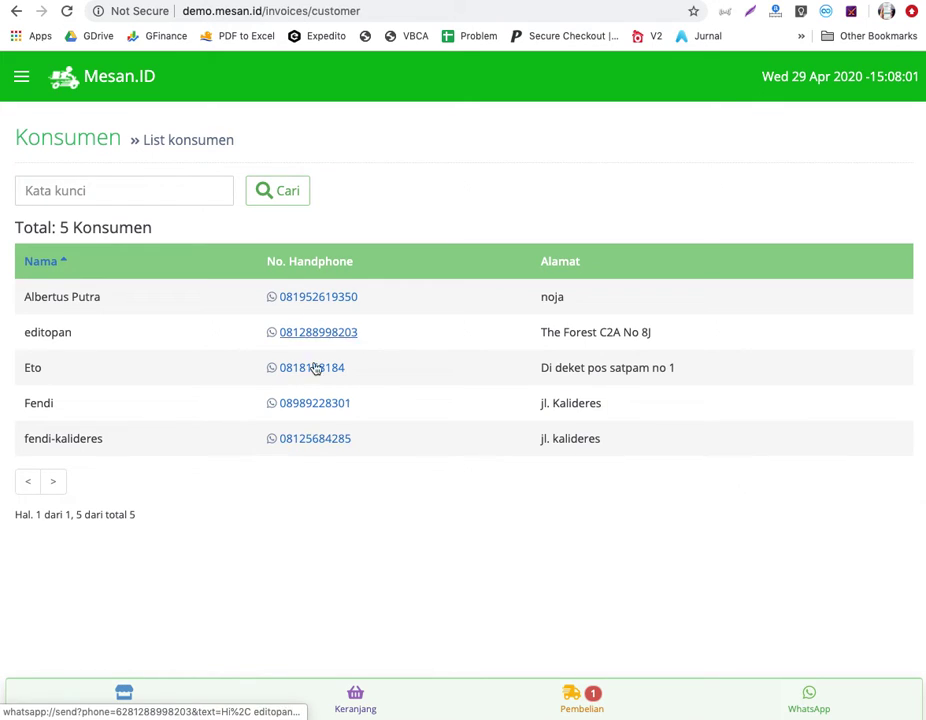
left_click(21, 76)
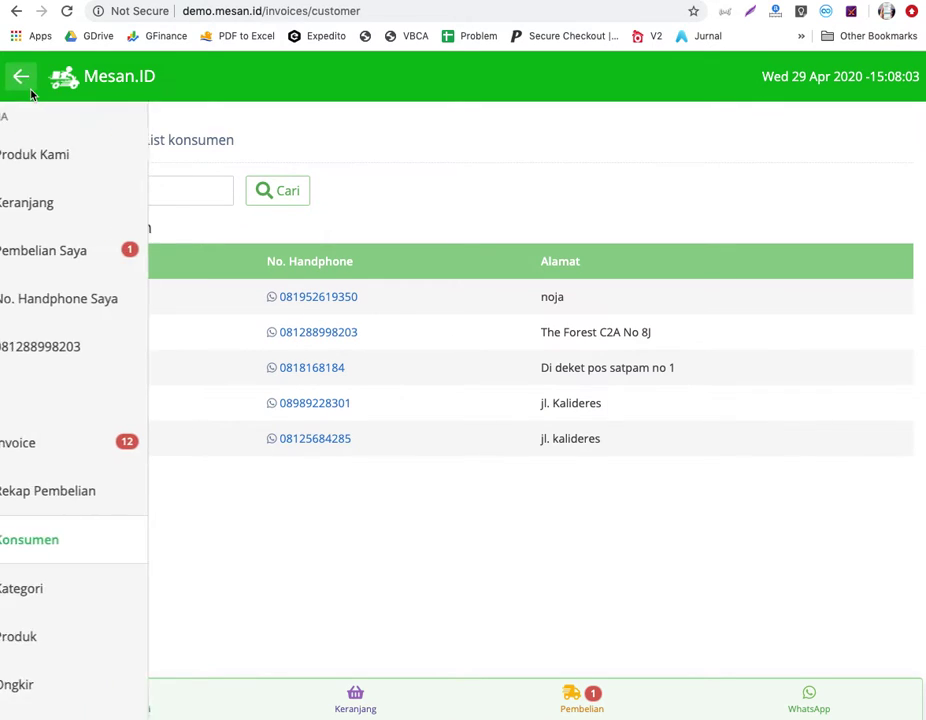
left_click(130, 596)
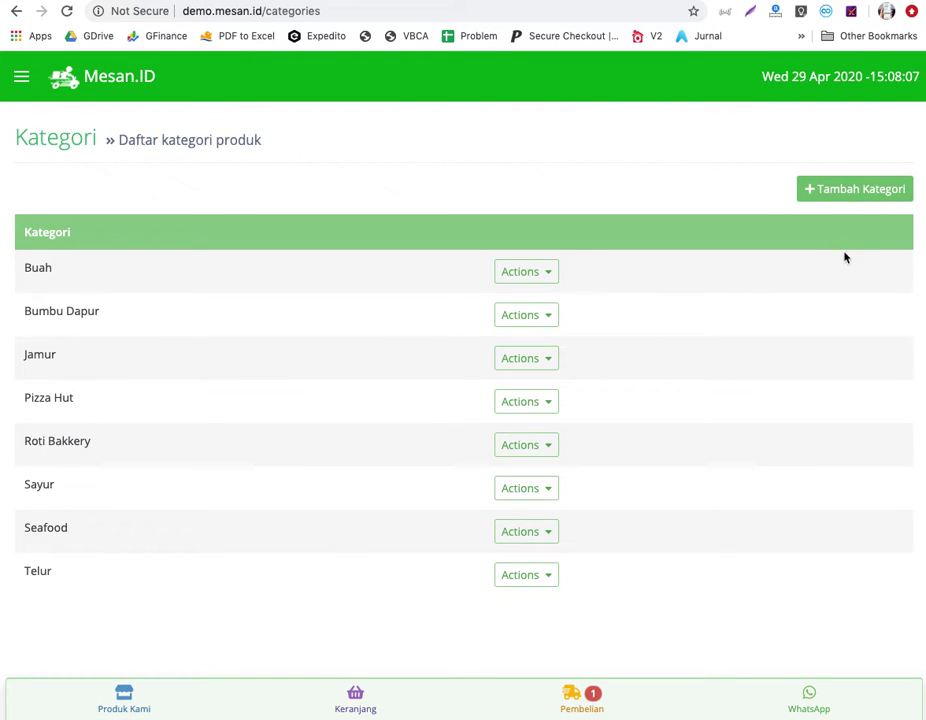
left_click(843, 188)
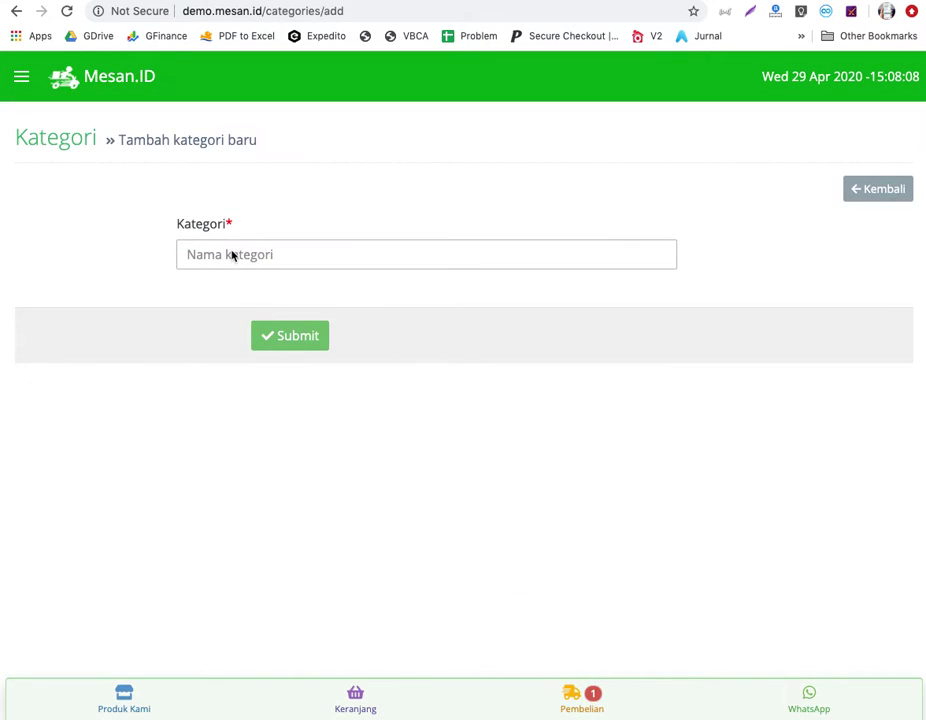
left_click(866, 190)
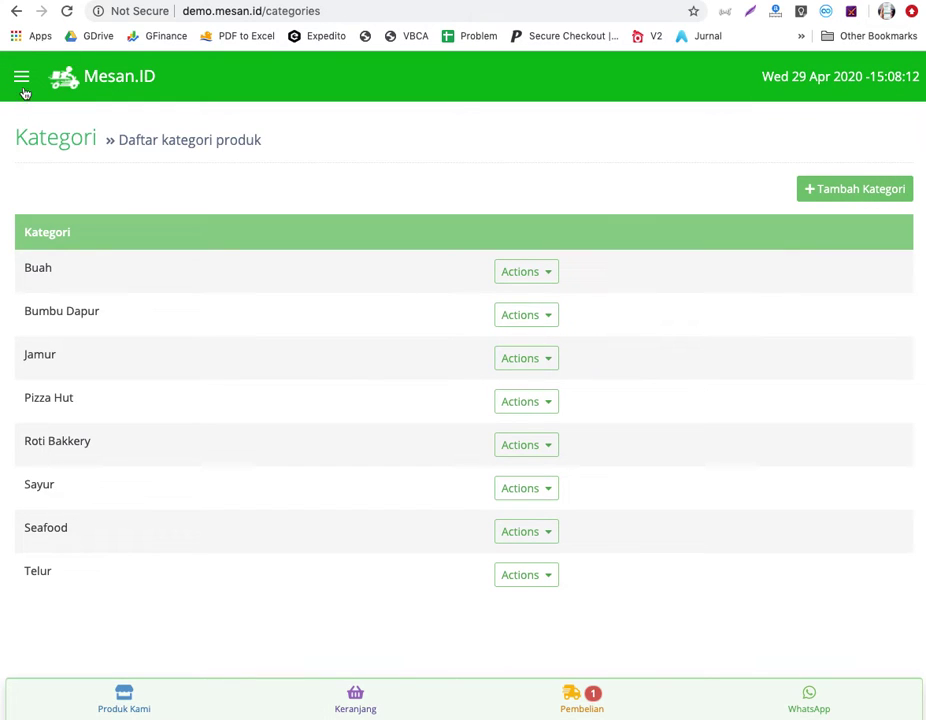
left_click(23, 86)
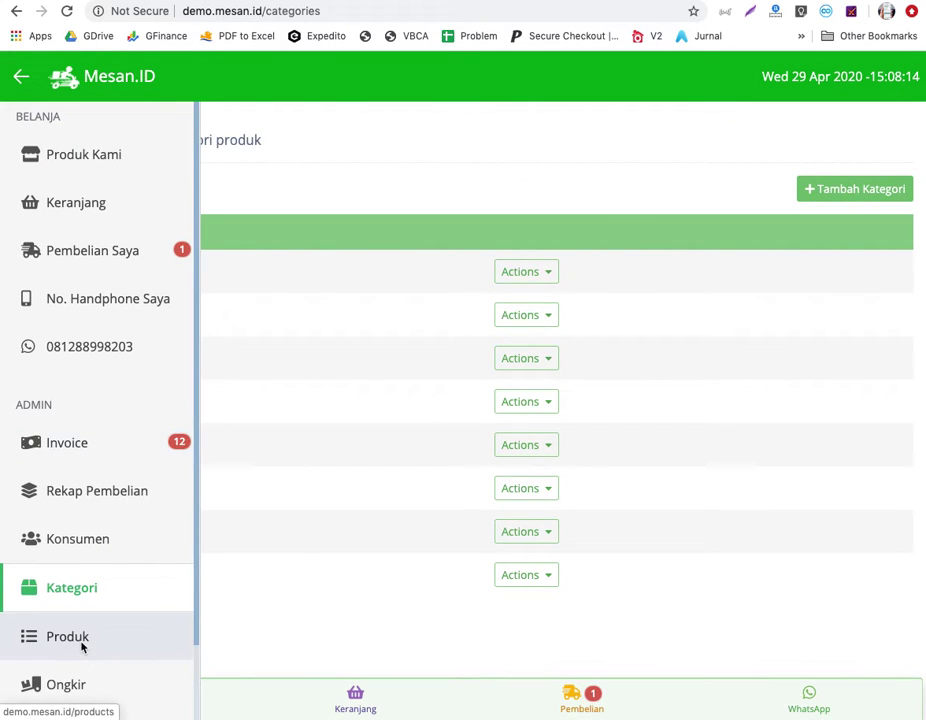
left_click(83, 645)
Open Tambah Produk, tick Published, try the Minimal Order field, then leave without saving.
left_click(827, 197)
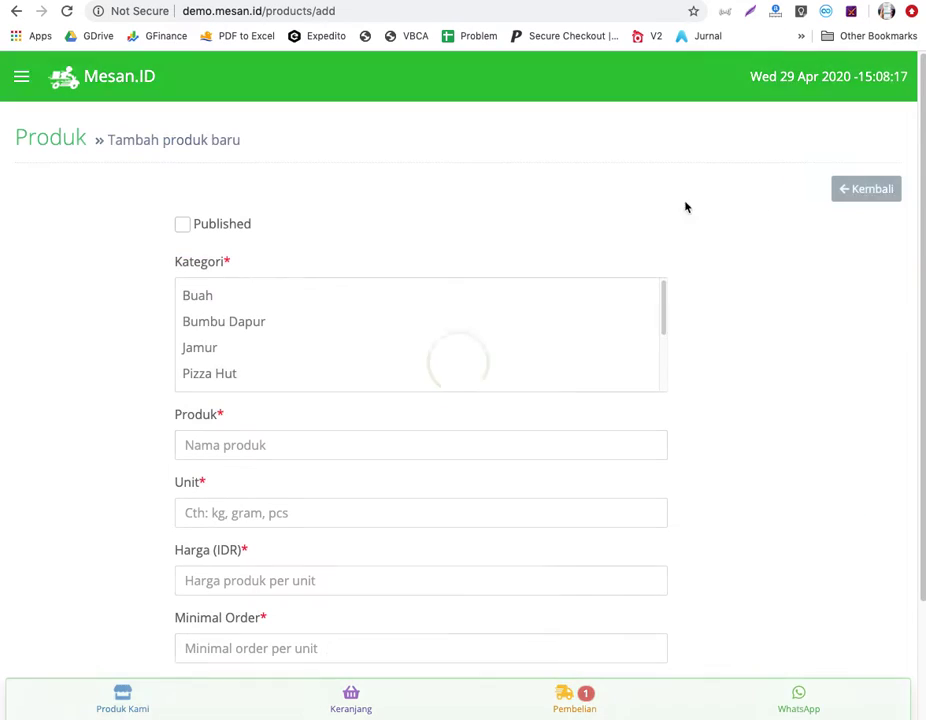
left_click(185, 225)
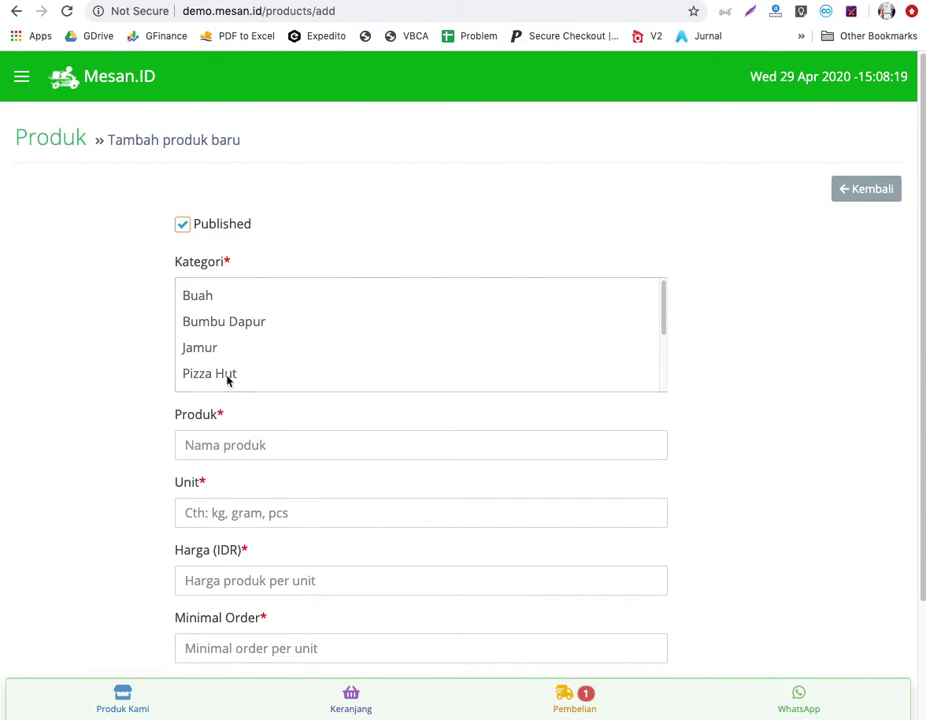
scroll(254, 455, "down", 2)
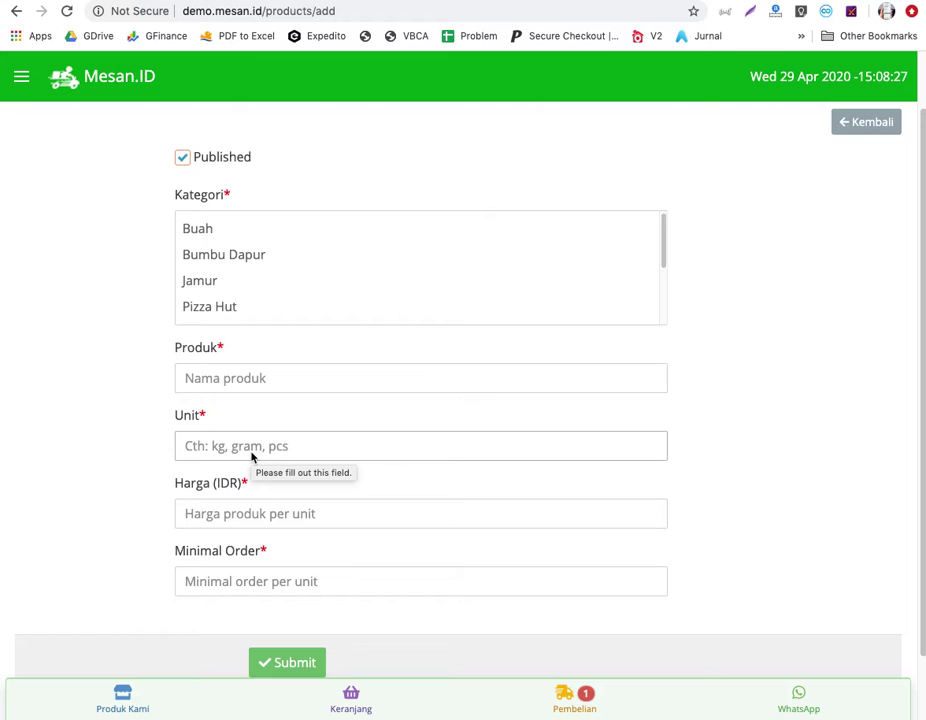
left_click(277, 588)
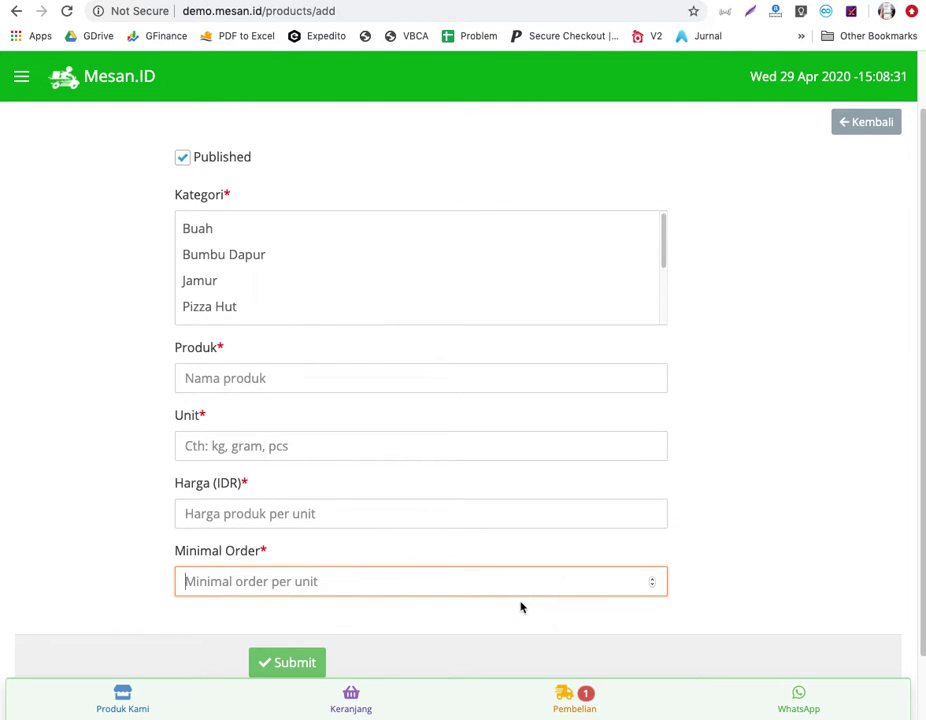
left_click(16, 11)
left_click(21, 76)
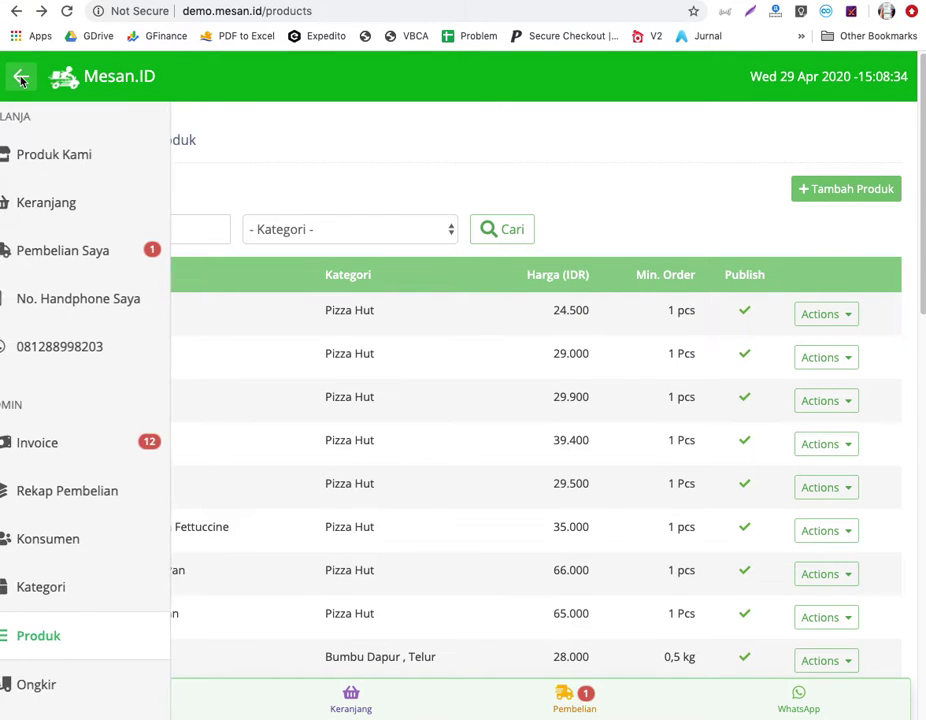
scroll(113, 621, "down", 2)
Use Tambah Ongkir to enter area Ancol with fee 30000 and submit it.
left_click(110, 639)
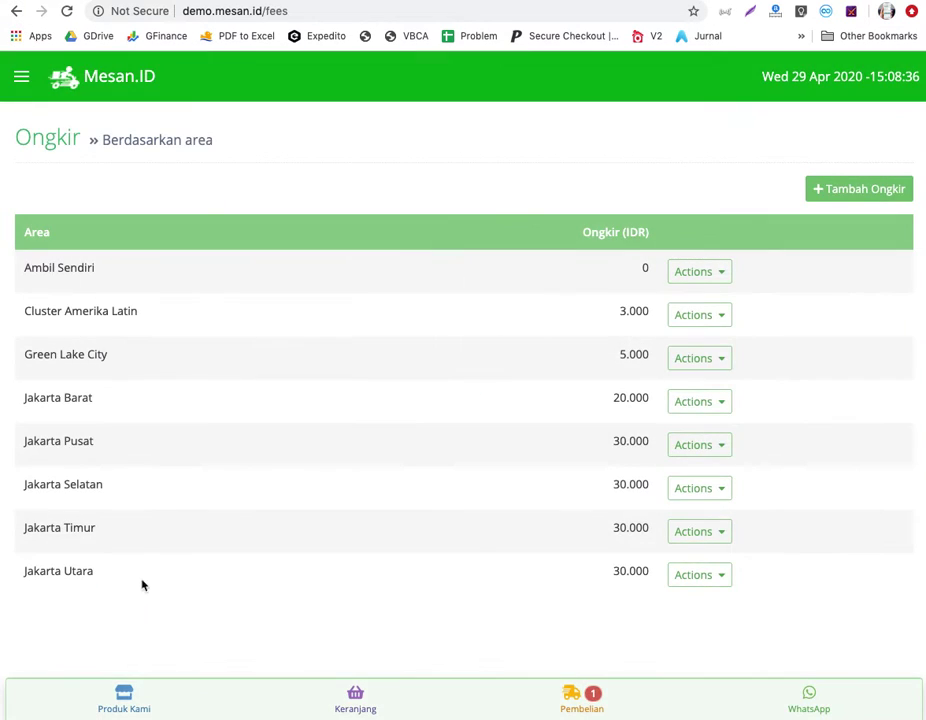
left_click(875, 190)
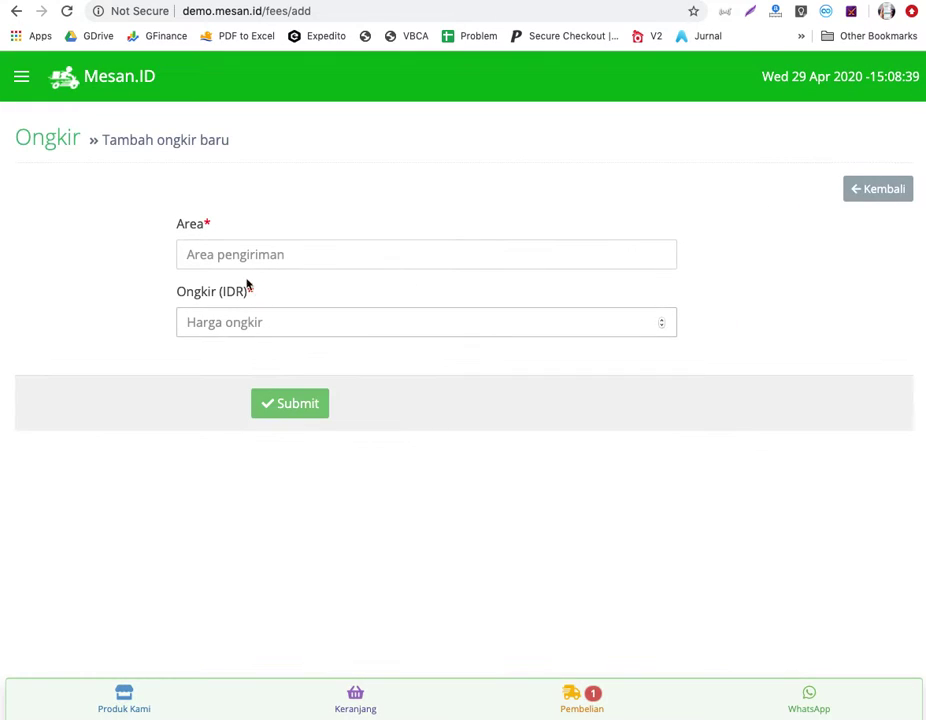
left_click(256, 257)
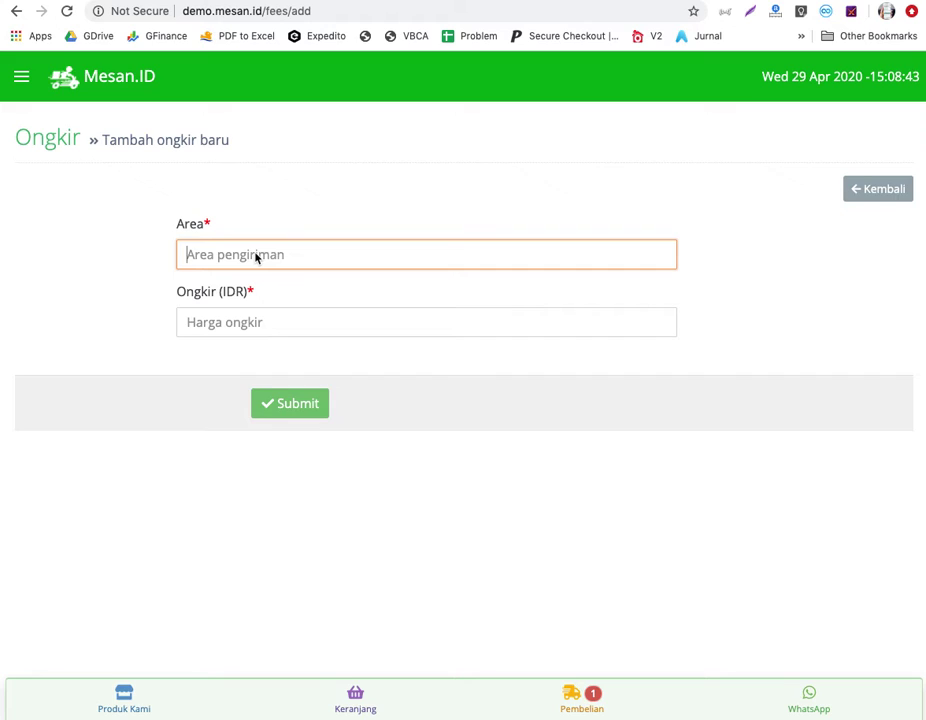
type("Ancol")
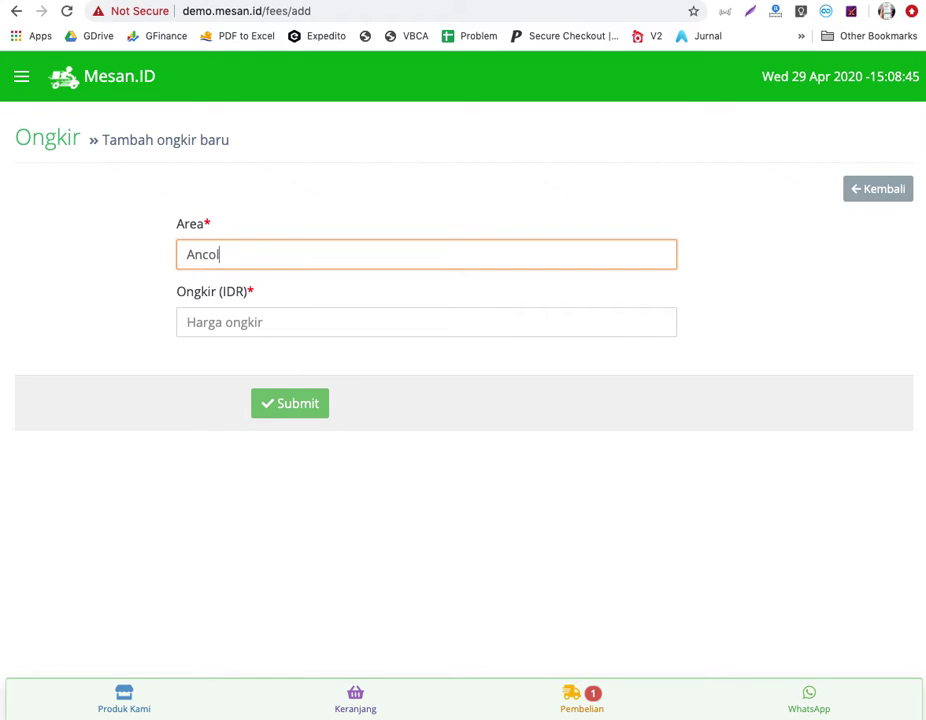
left_click(255, 324)
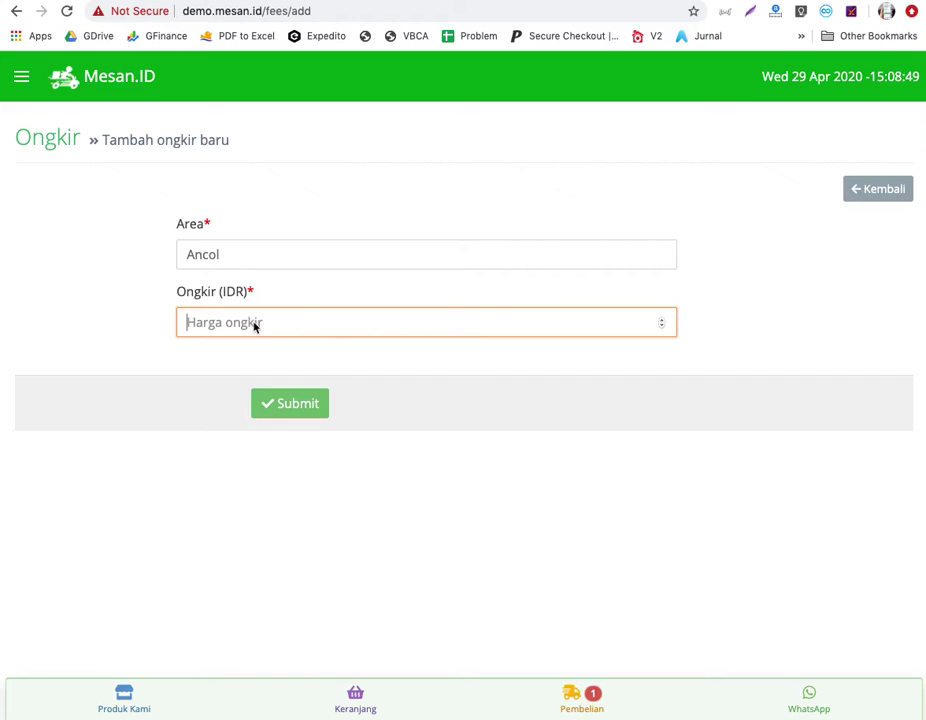
type("30000")
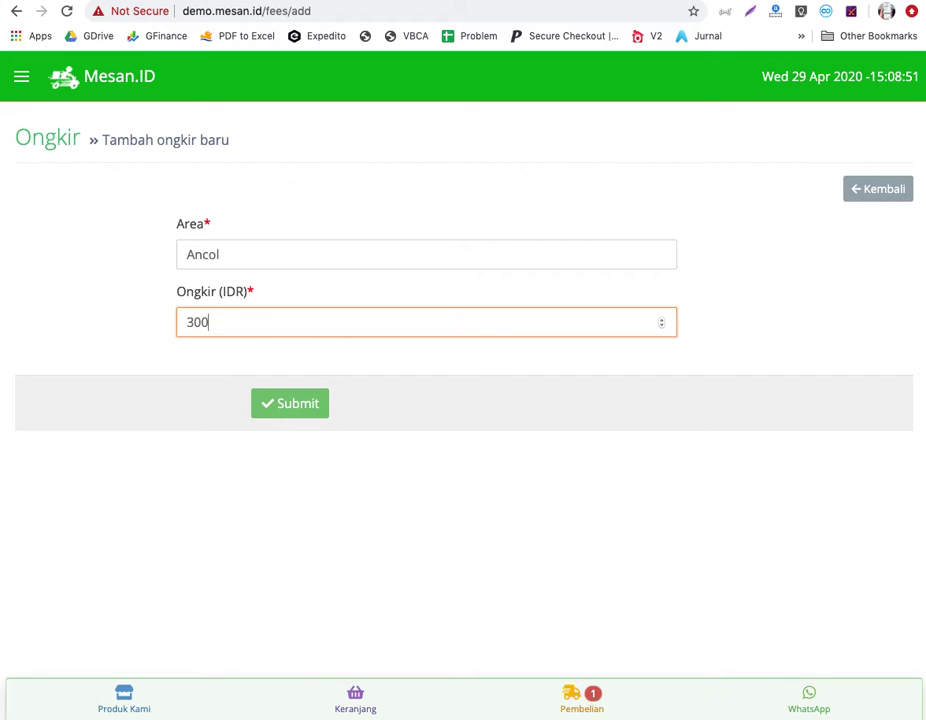
left_click(300, 407)
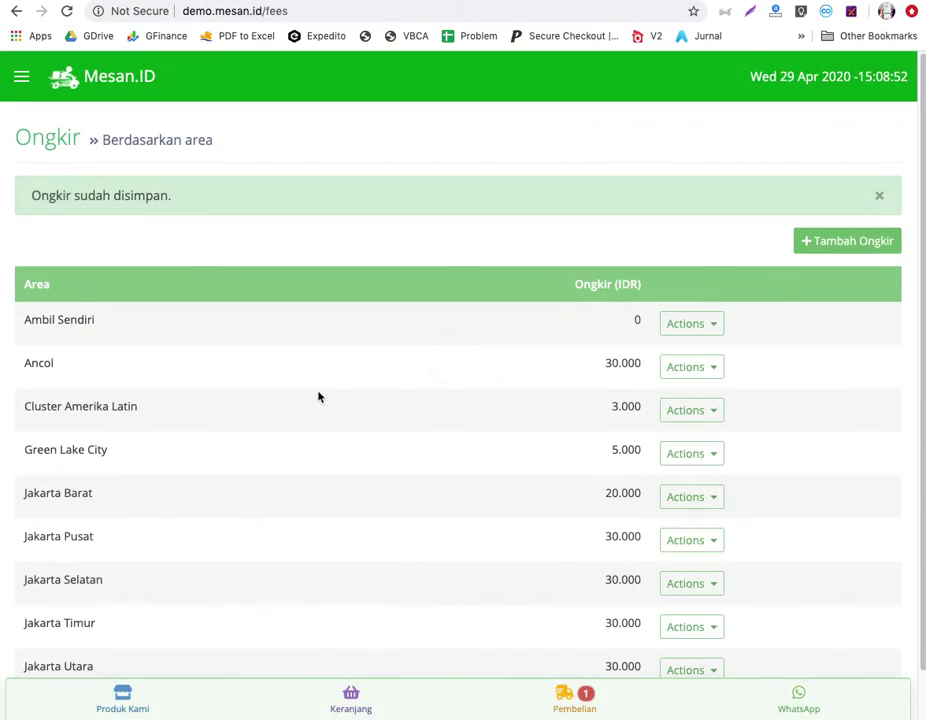
scroll(373, 450, "up", 1)
Open Setting and review the website title, store address, WhatsApp, bank and e-wallet fields.
left_click(20, 78)
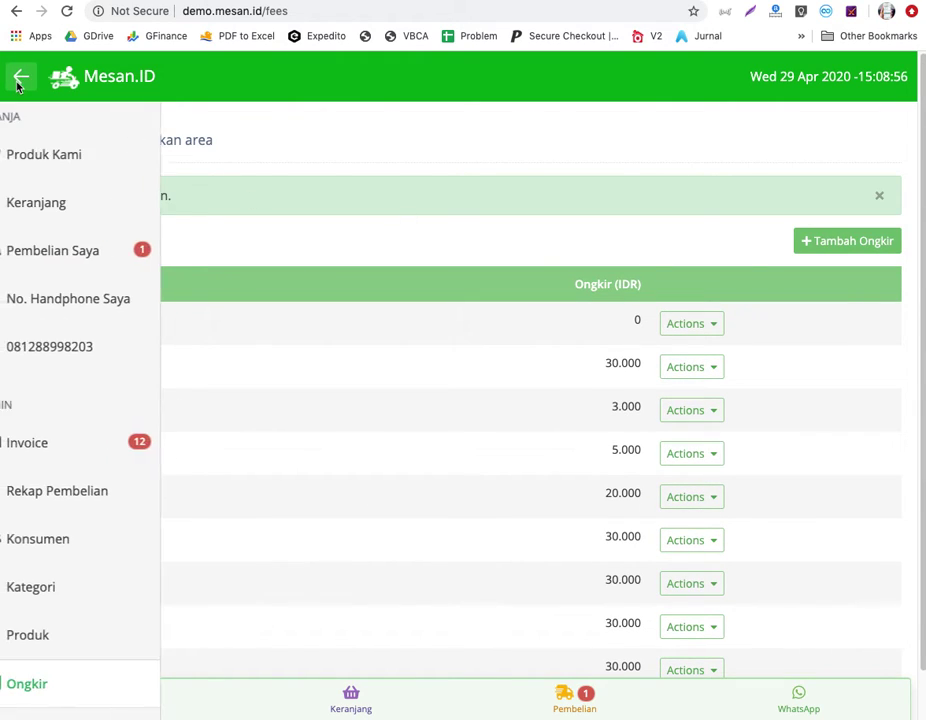
scroll(129, 626, "down", 2)
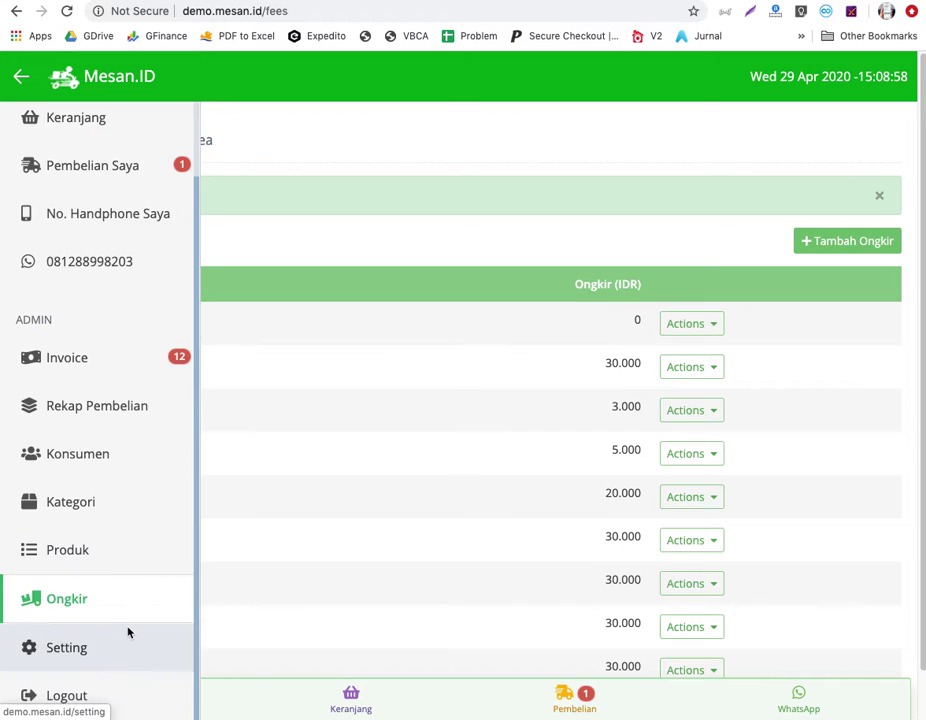
left_click(77, 661)
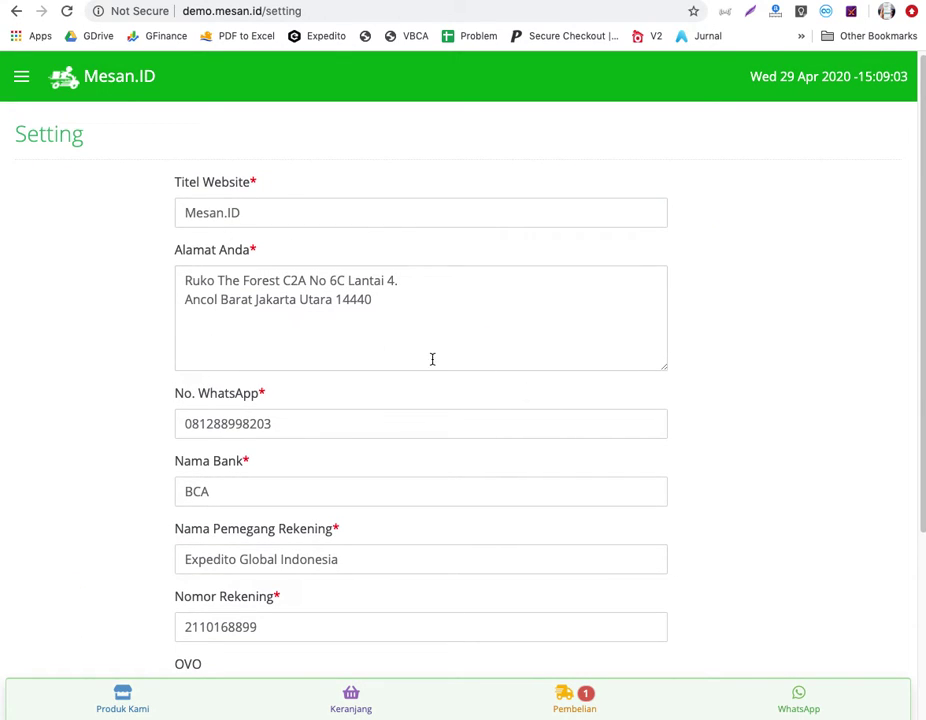
left_click(398, 348)
scroll(380, 478, "down", 3)
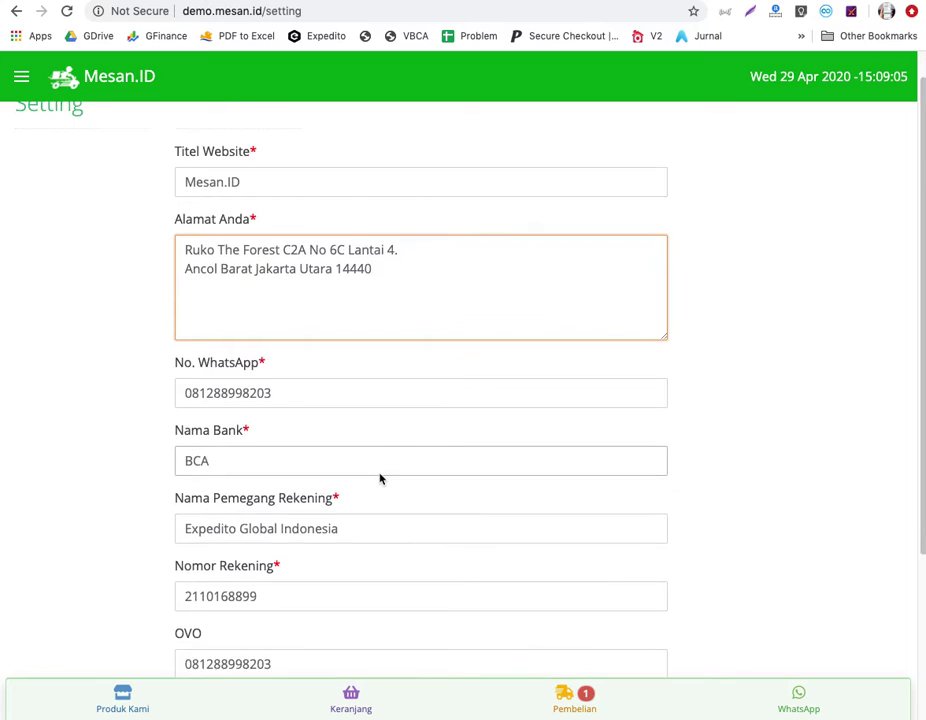
scroll(370, 462, "down", 2)
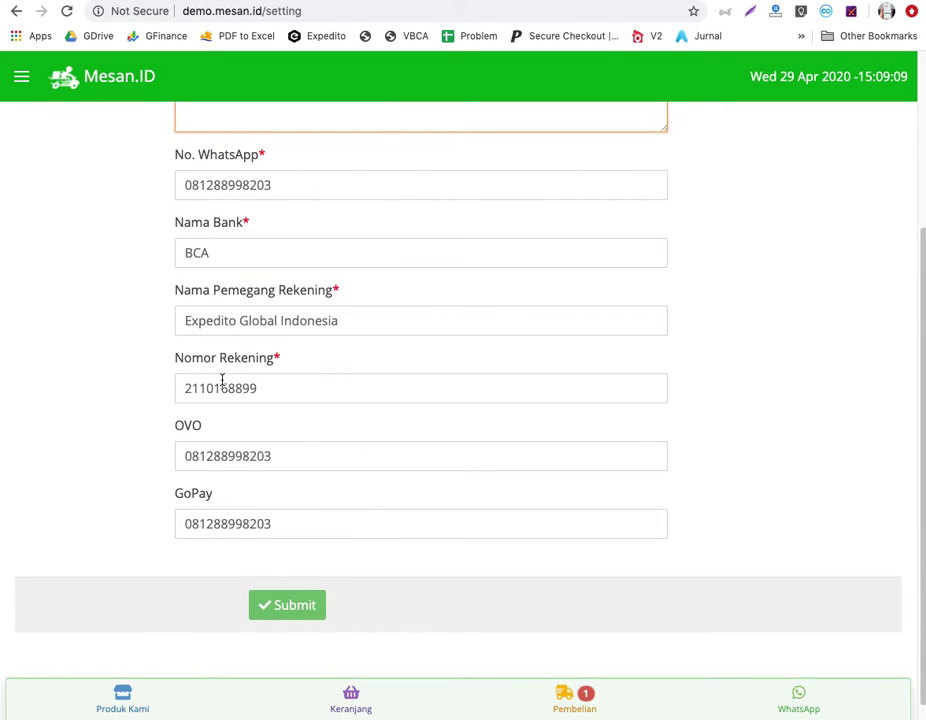
scroll(346, 470, "up", 5)
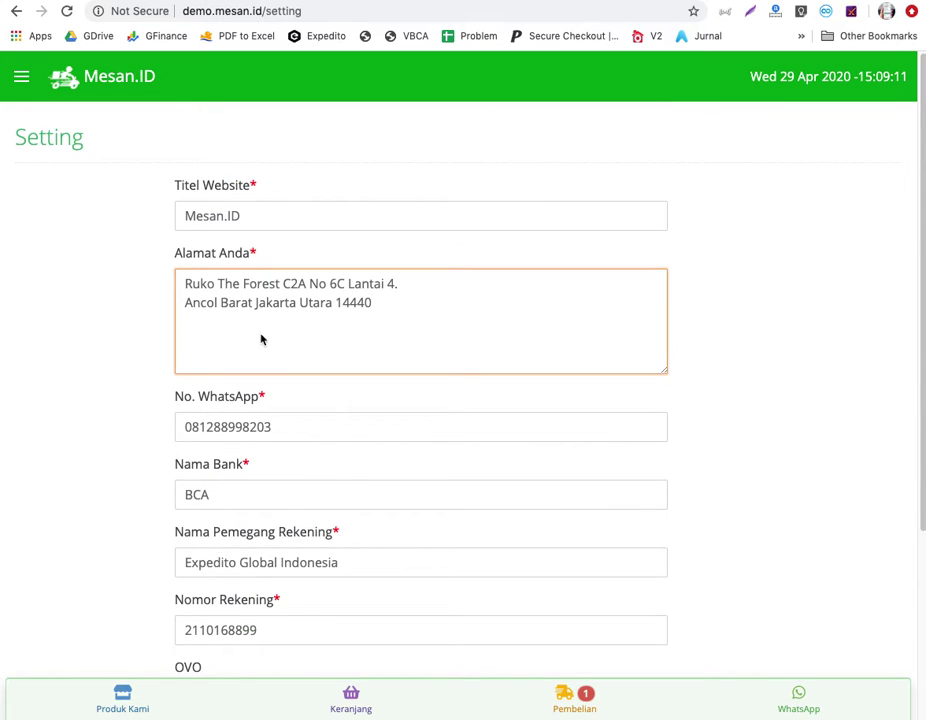
scroll(261, 340, "down", 5)
scroll(263, 341, "up", 5)
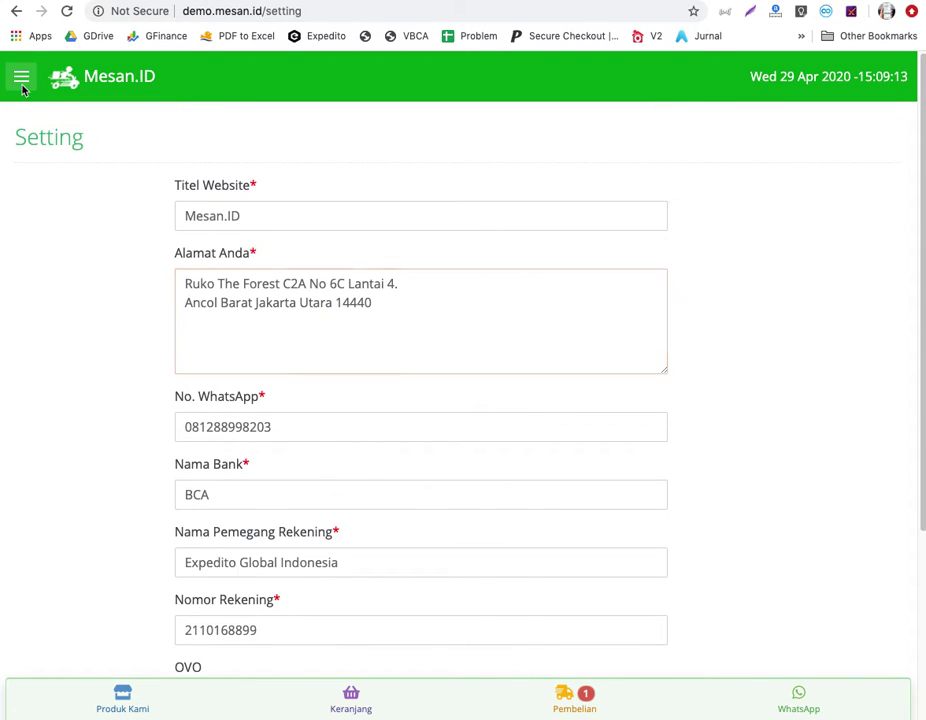
Reopen the sidebar menu and scroll through its entries.
left_click(21, 80)
scroll(115, 580, "down", 1)
scroll(92, 681, "down", 1)
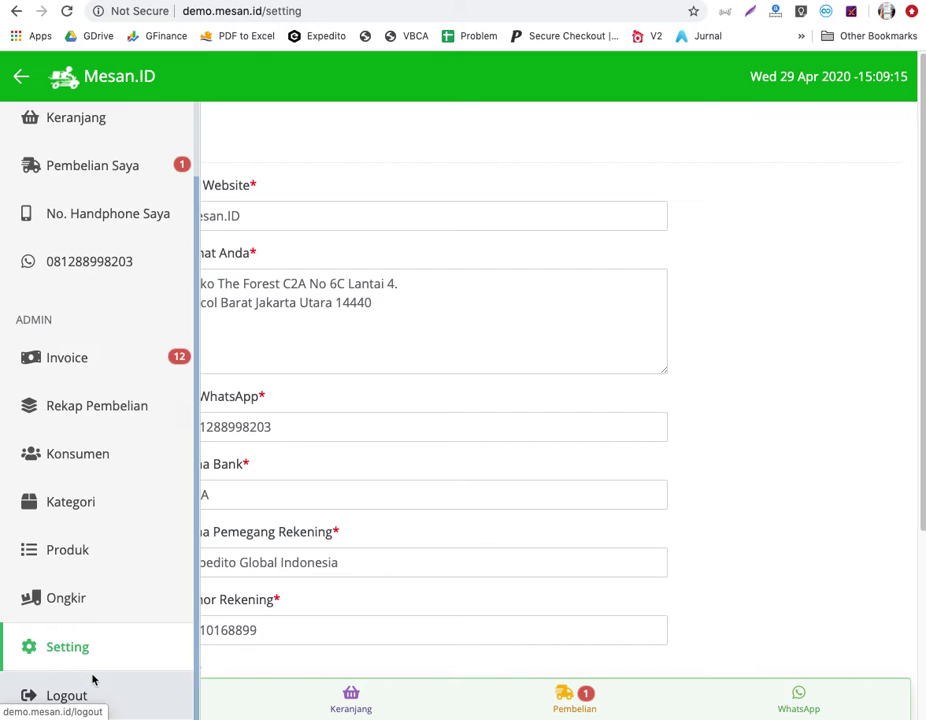
scroll(130, 380, "up", 2)
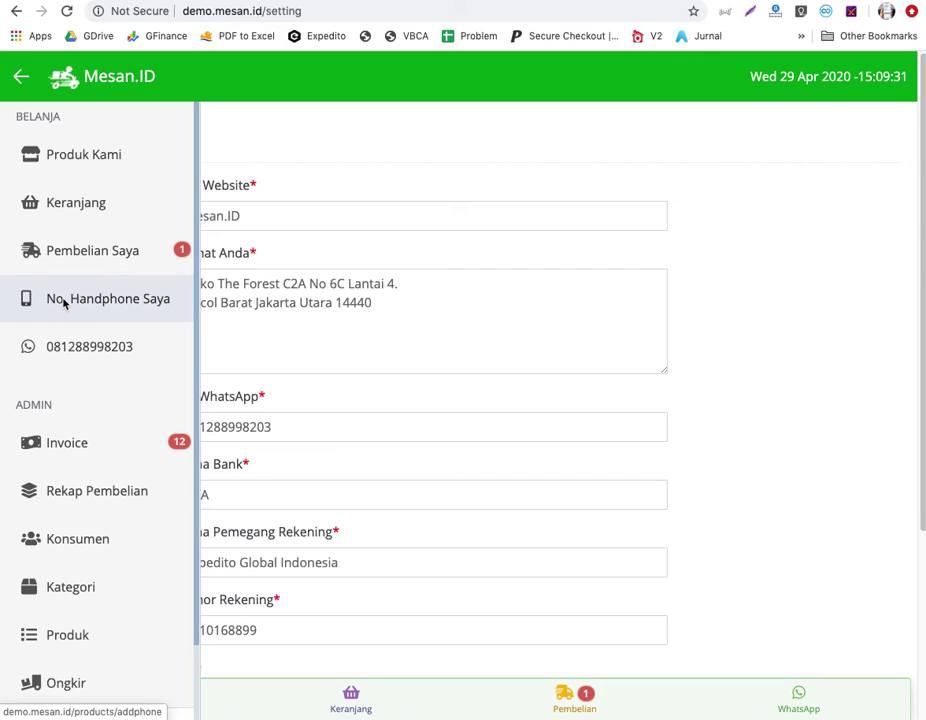
Go to Keranjang, then Pembelian, and view the details of the 29 Apr order in process.
left_click(72, 206)
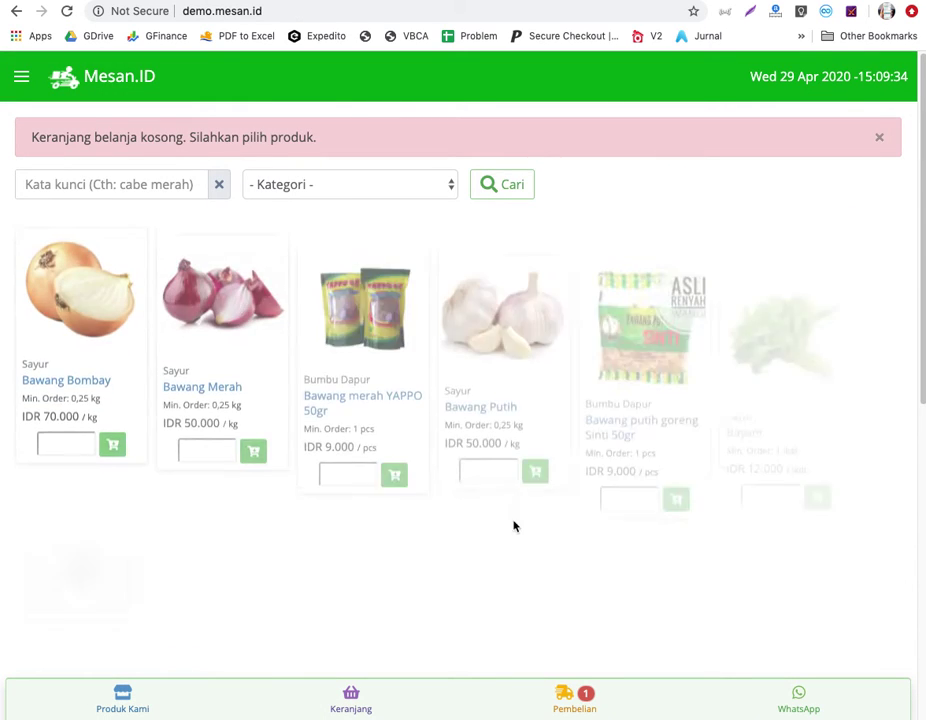
left_click(585, 703)
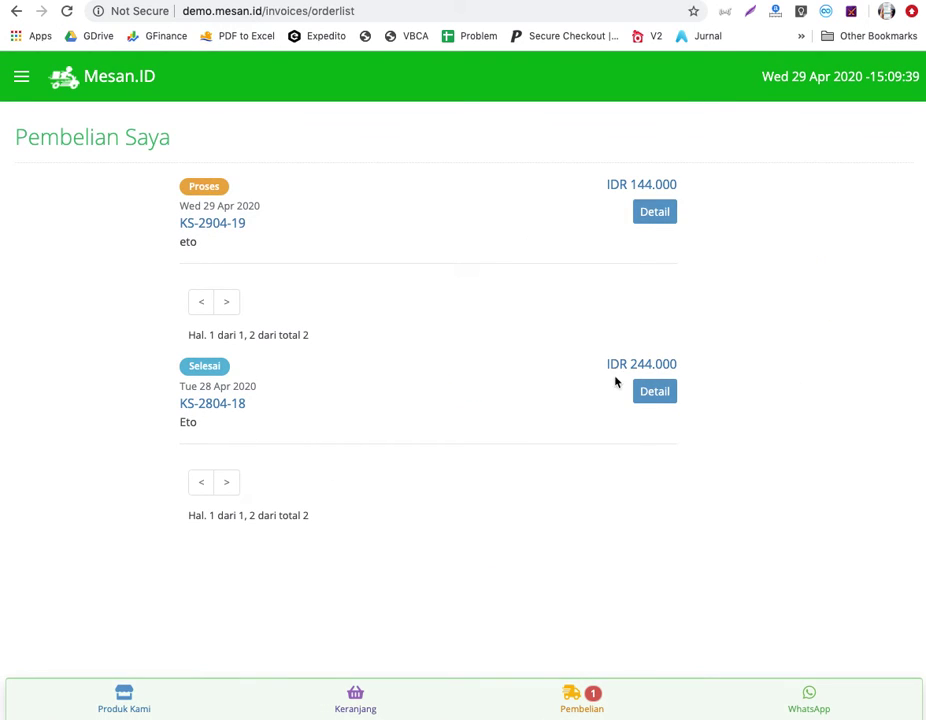
left_click(656, 214)
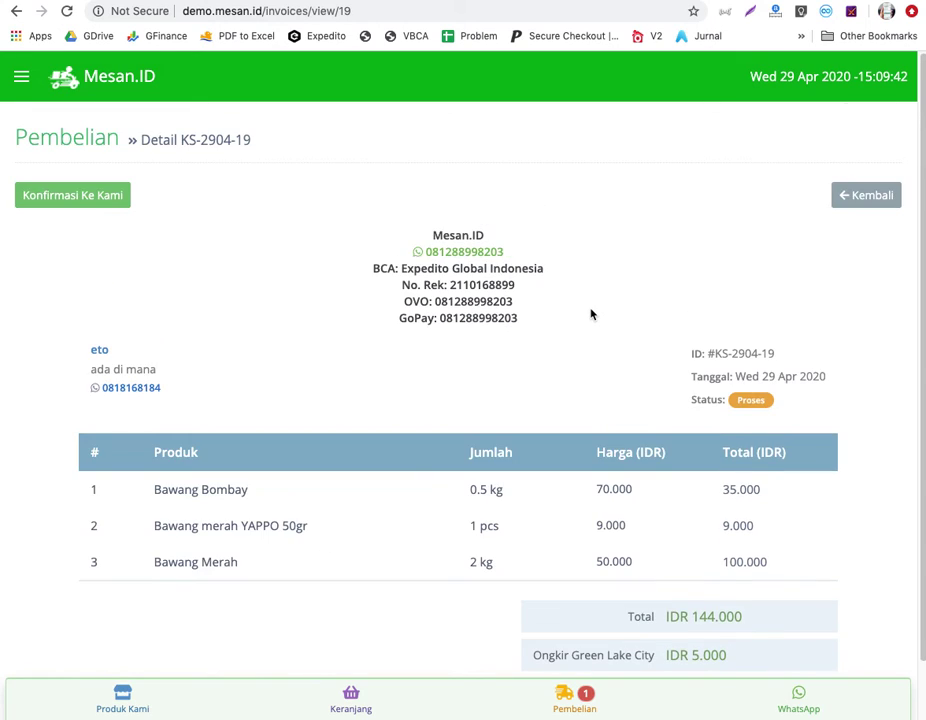
View the completed 28 Apr order: two items, status Selesai, total IDR 105.000.
left_click(17, 12)
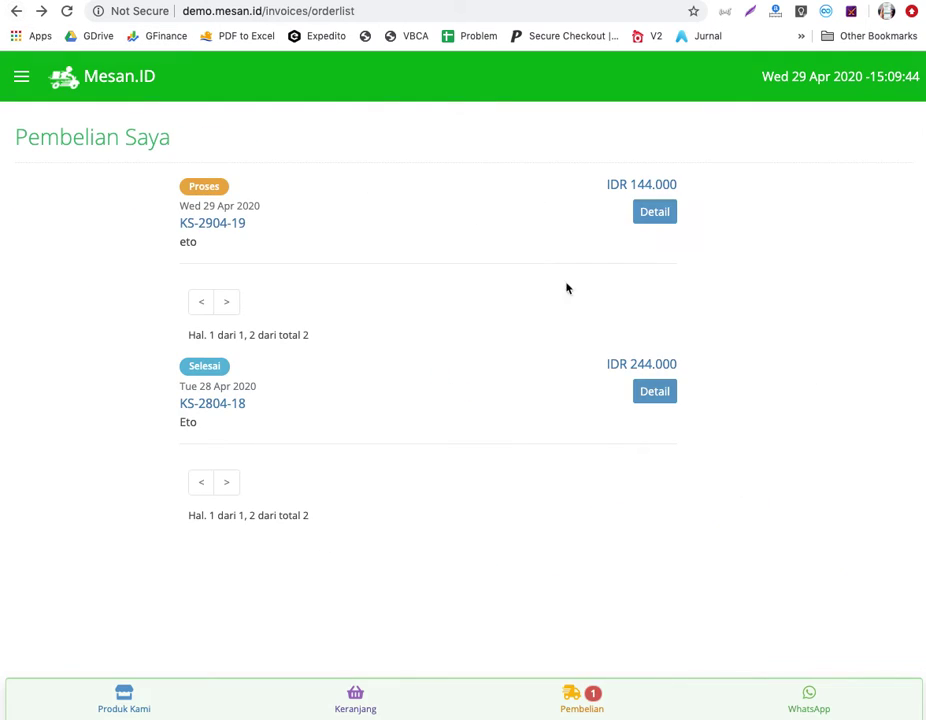
left_click(652, 390)
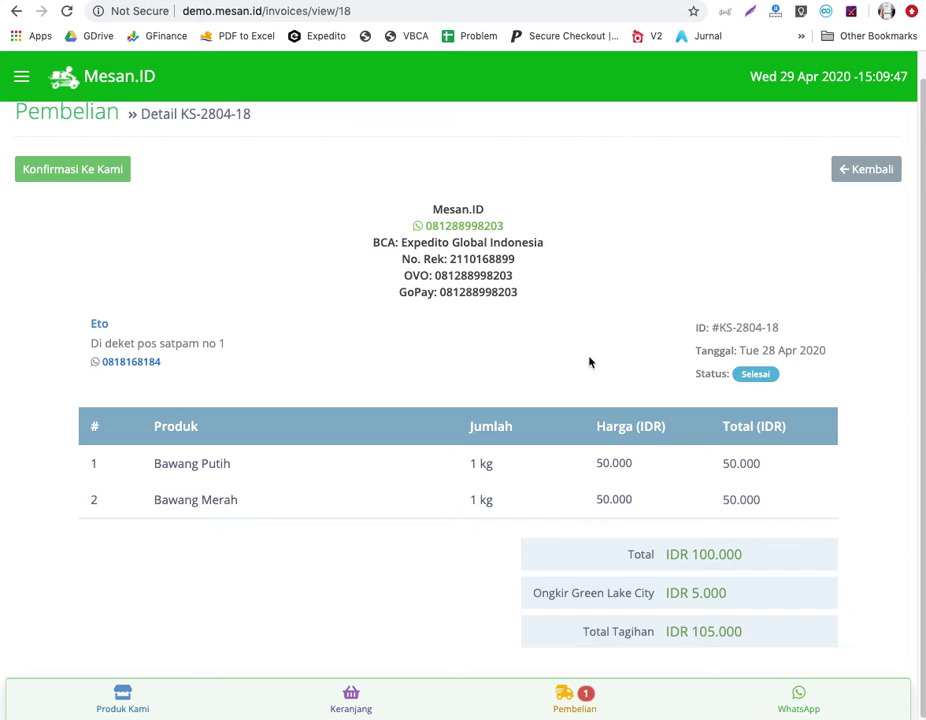
left_click(21, 76)
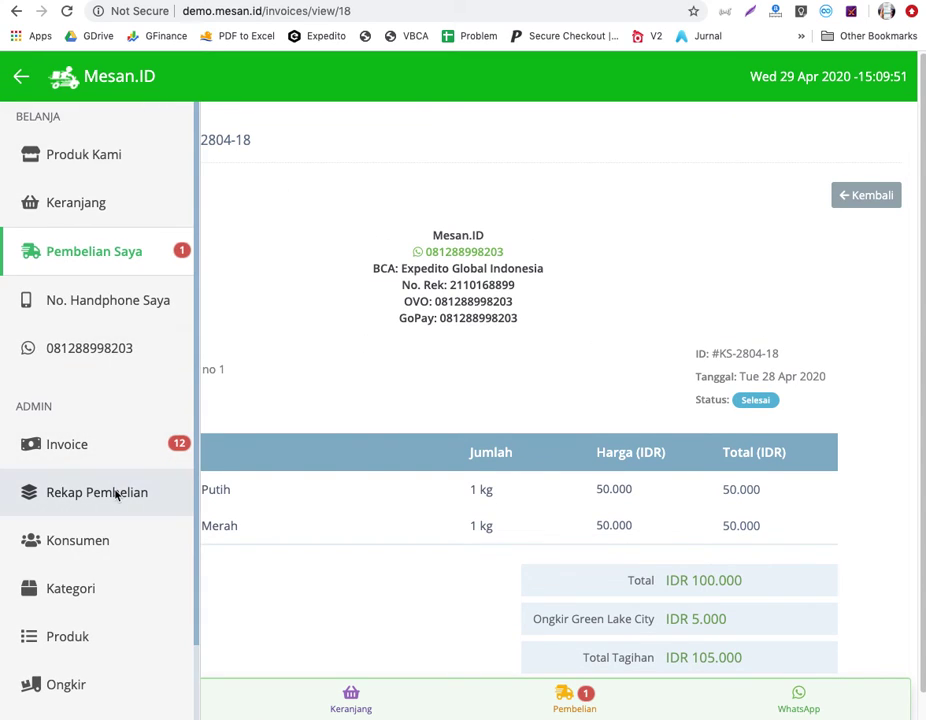
Open the customer Invoice list and print-preview the 29 Apr invoice KS-2904-19, then cancel printing.
left_click(118, 492)
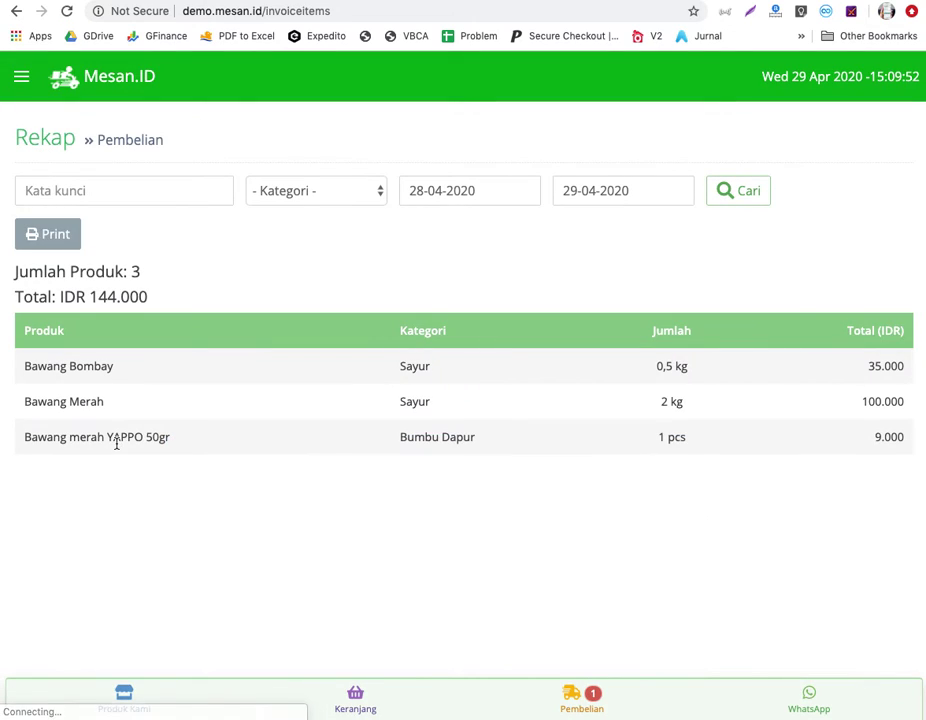
left_click(21, 76)
left_click(89, 460)
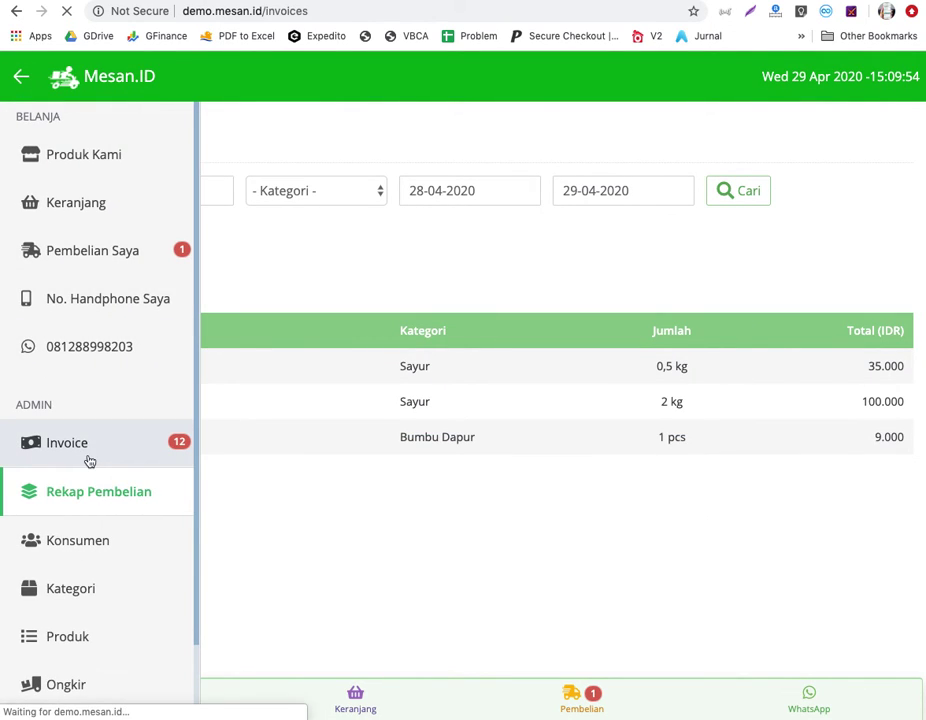
left_click(864, 347)
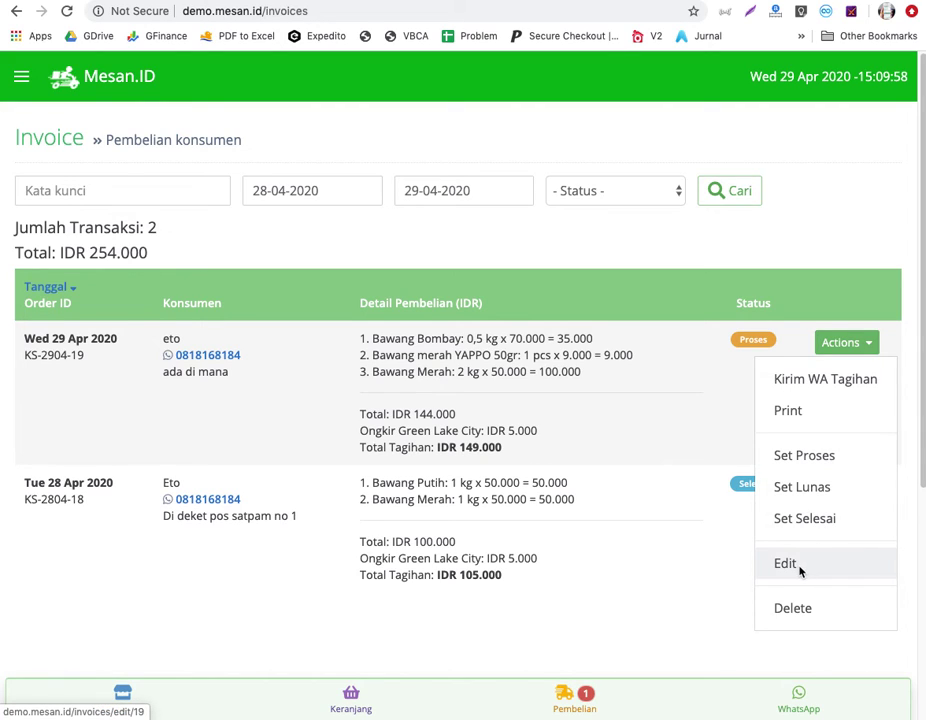
left_click(799, 424)
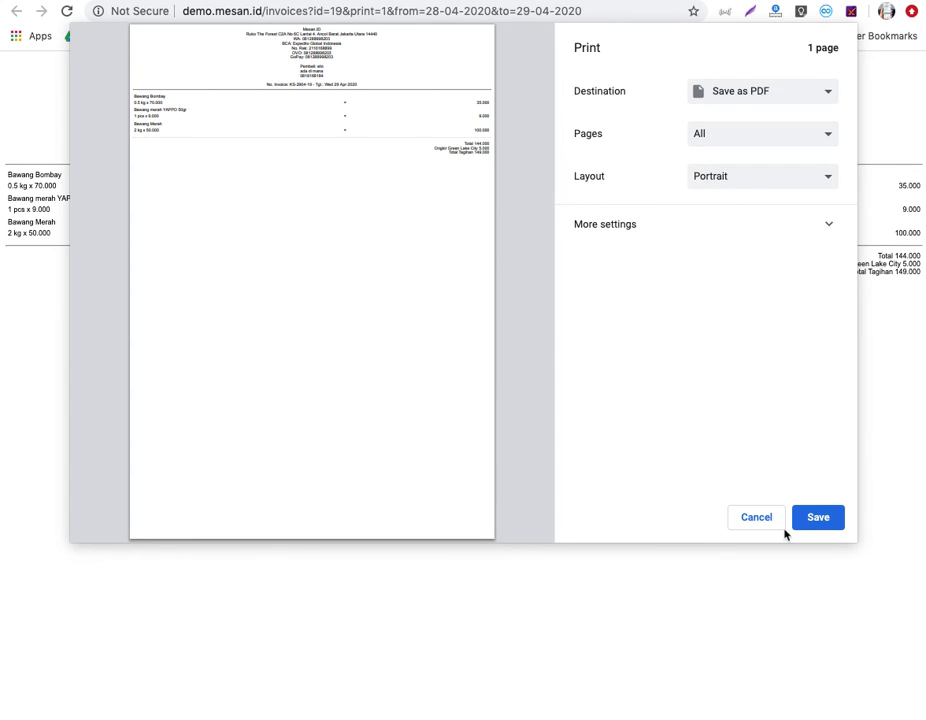
left_click(755, 518)
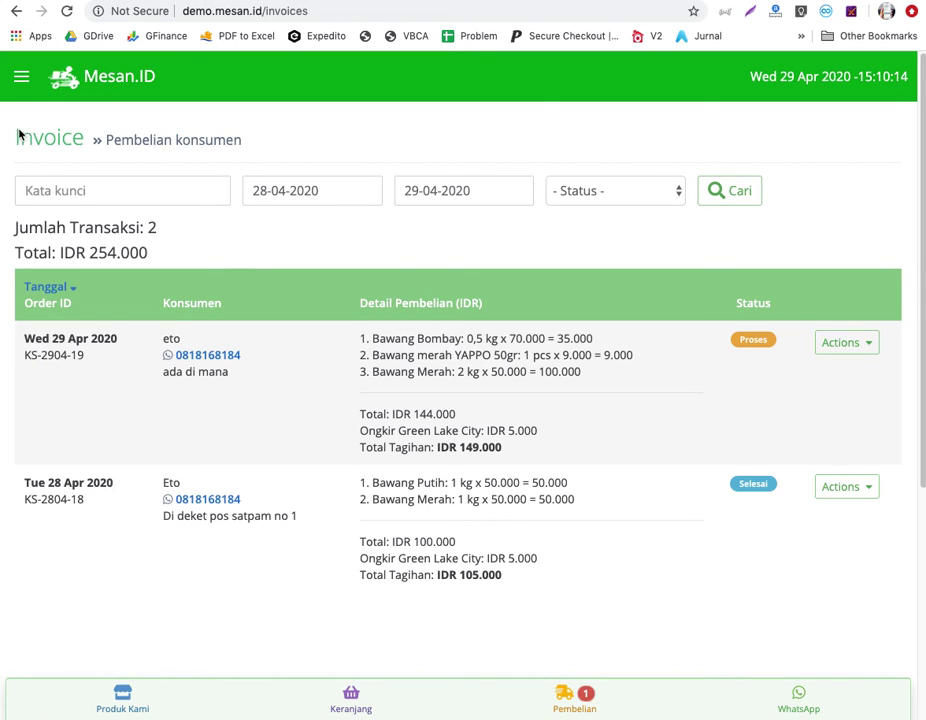
Return to the product catalogue home page via the Mesan.ID logo.
left_click(868, 345)
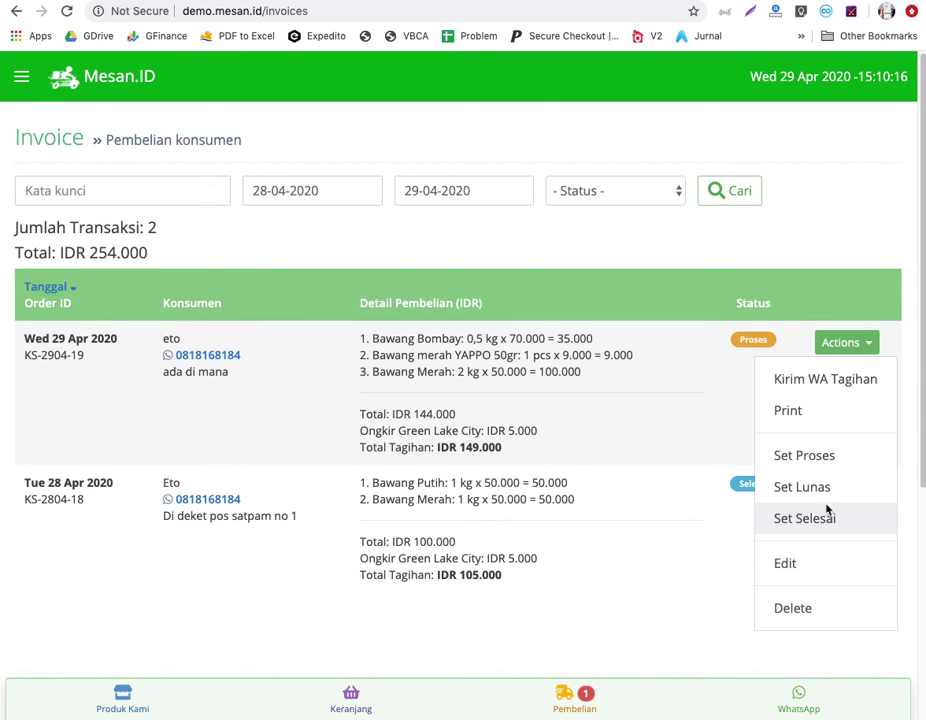
left_click(18, 79)
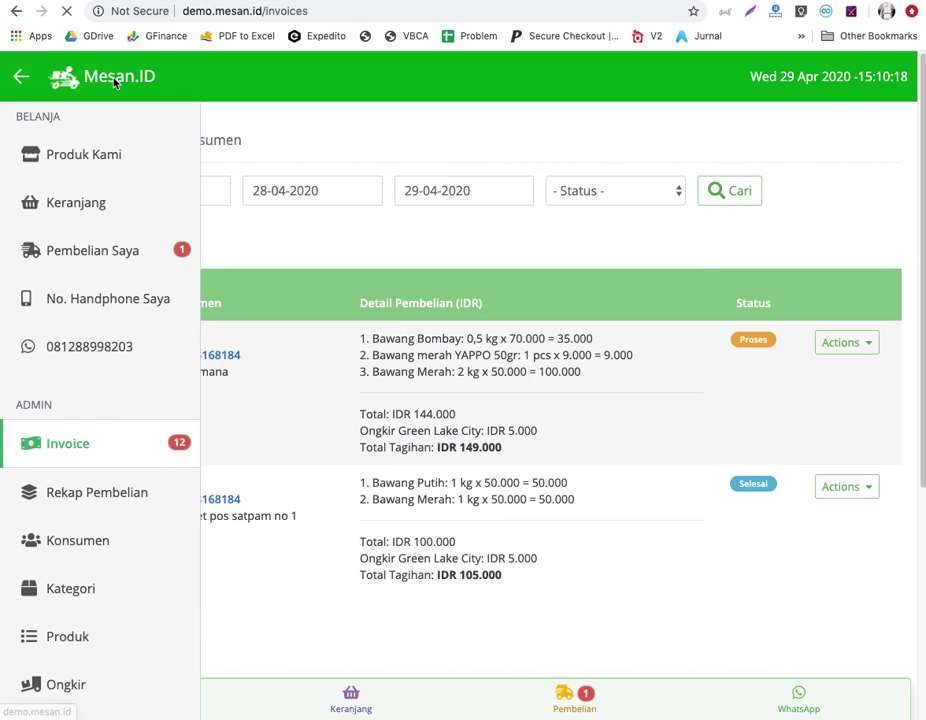
left_click(114, 84)
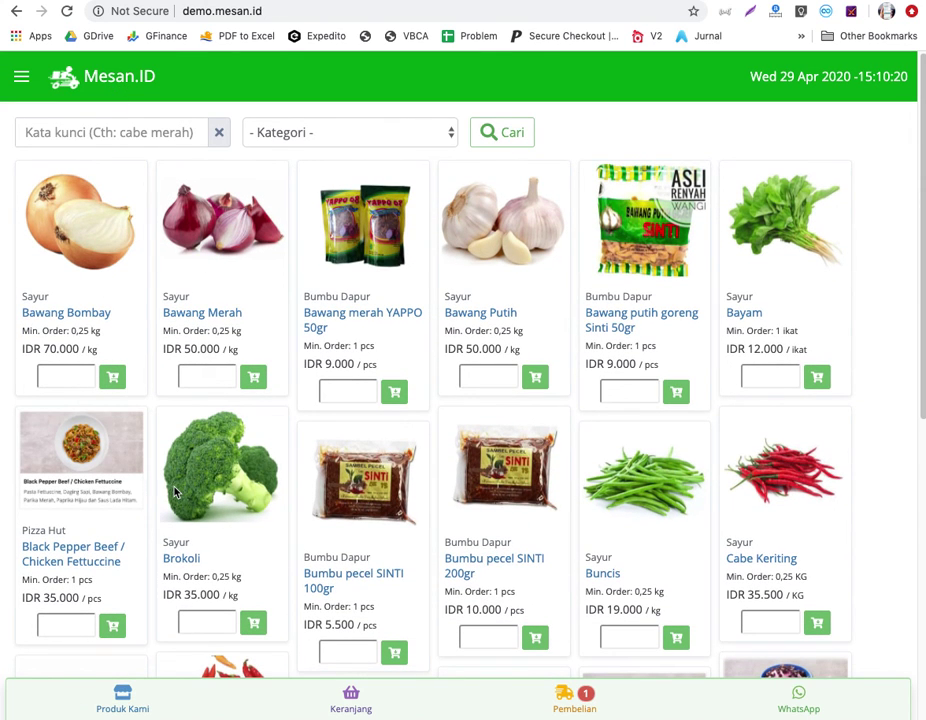